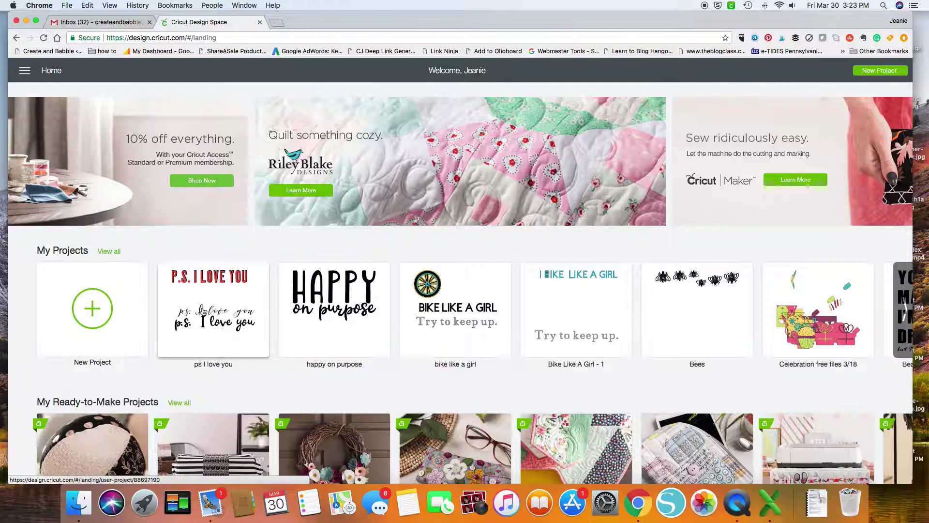
- Start a new project and place the text "p.s. I love you" near the upper part of the canvas
{"action": "left_click", "coordinate": [106, 302]}
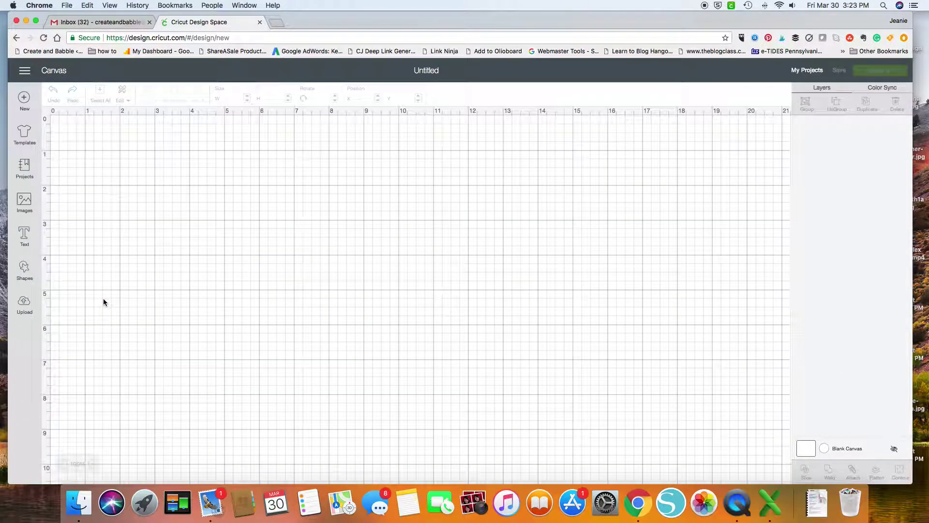
{"action": "left_click", "coordinate": [26, 238]}
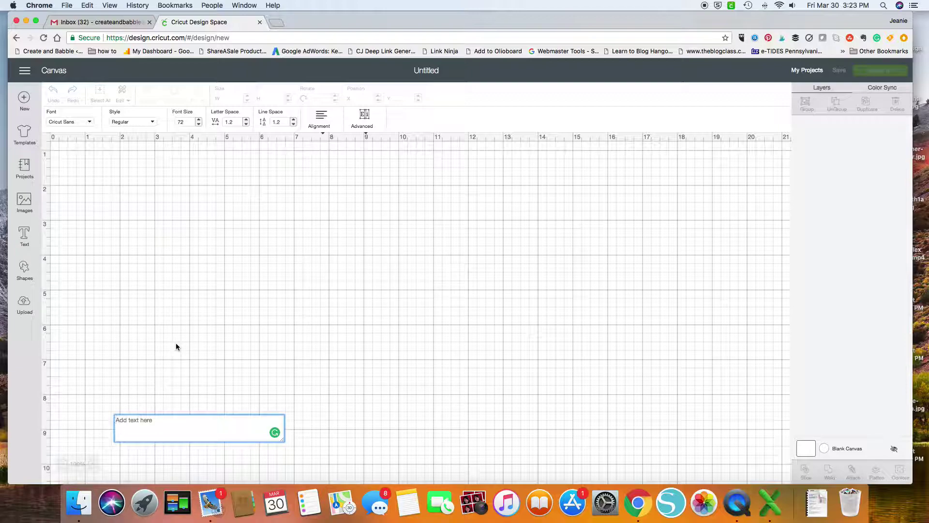
{"action": "type", "text": "p.s. I love"}
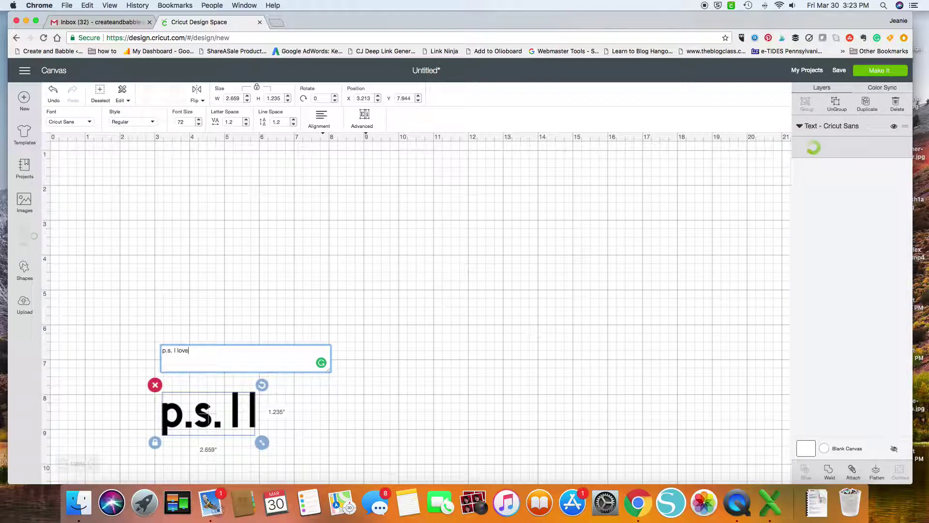
{"action": "type", "text": " you"}
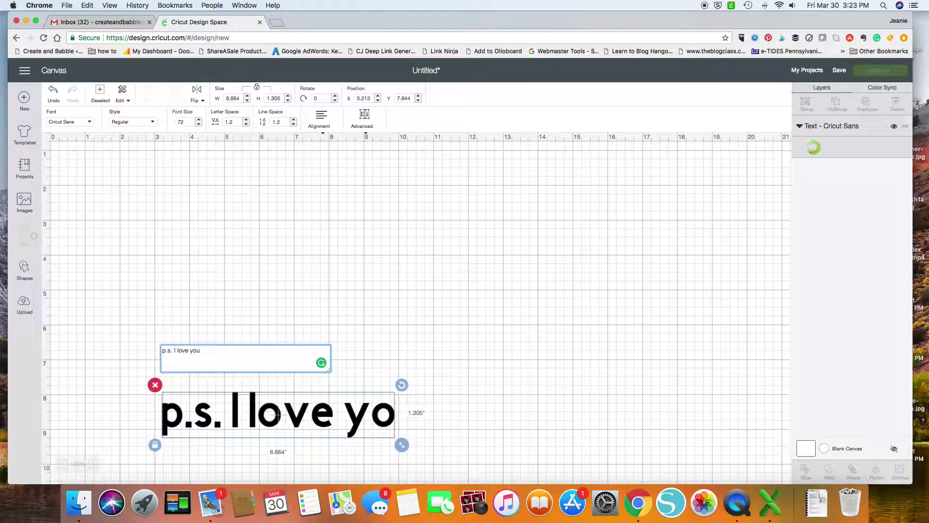
{"action": "left_click", "coordinate": [72, 419]}
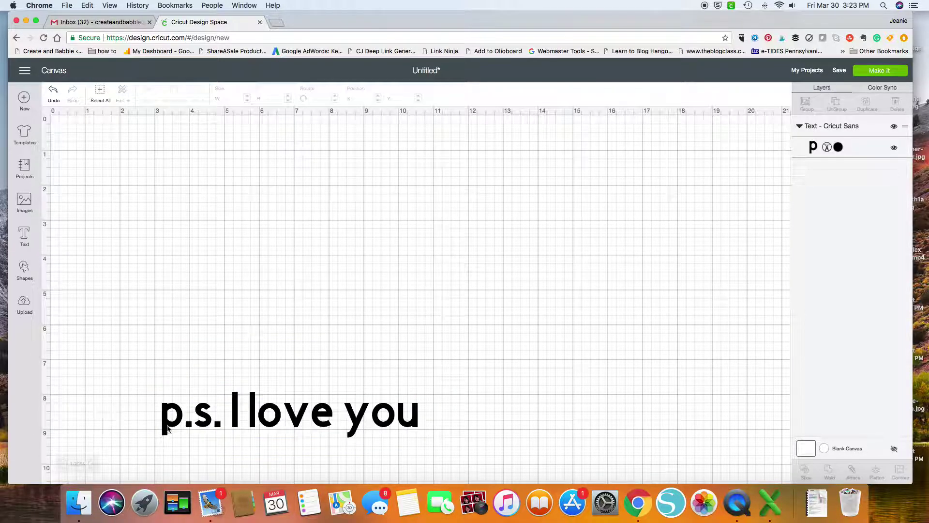
{"action": "left_click_drag", "start_coordinate": [235, 426], "coordinate": [231, 232]}
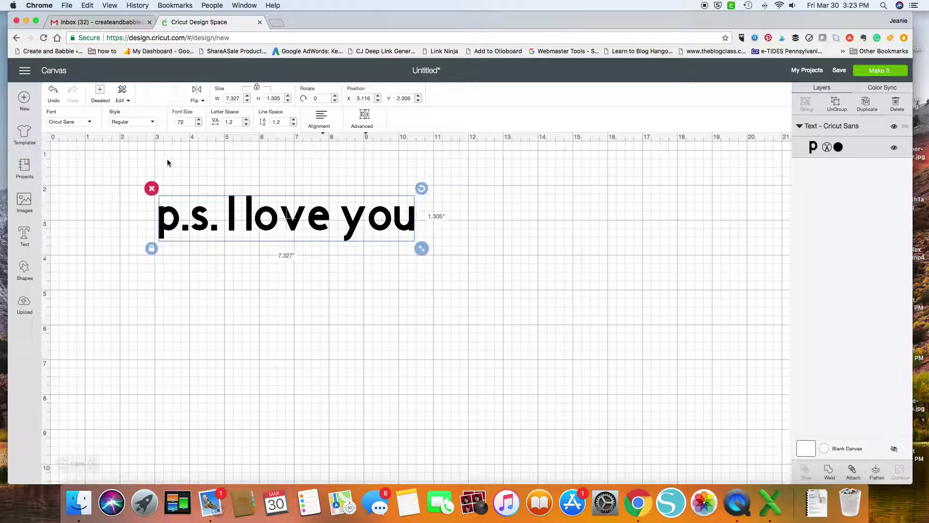
- Browse the system fonts and apply the Bakery font to the text
{"action": "left_click", "coordinate": [86, 122]}
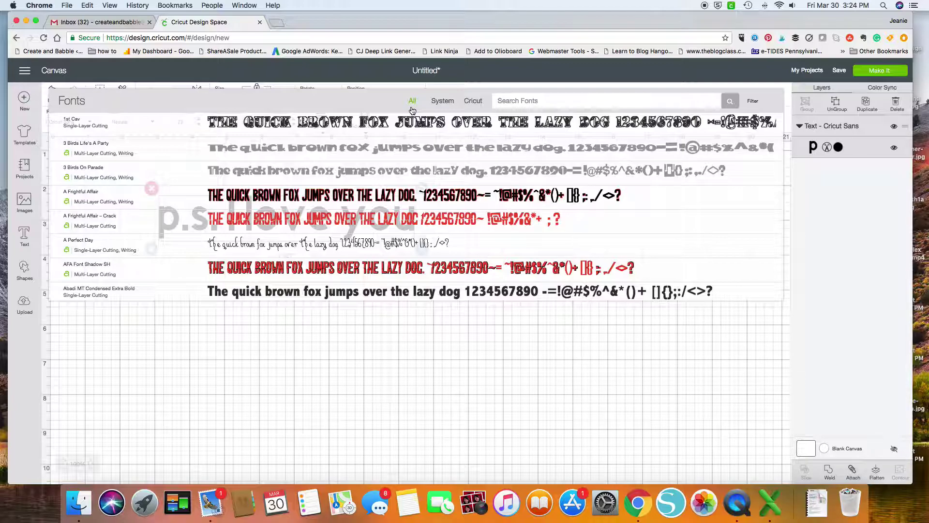
{"action": "left_click", "coordinate": [443, 105]}
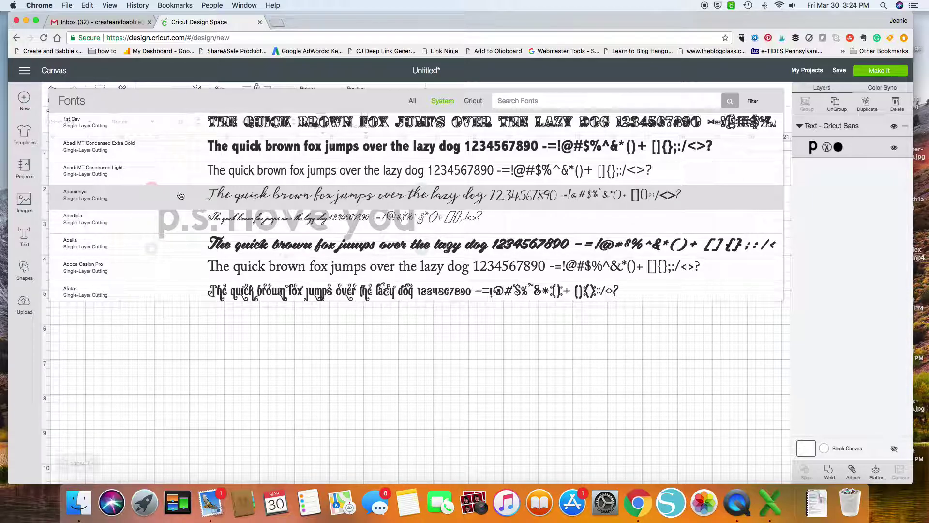
{"action": "scroll", "coordinate": [180, 195], "scroll_direction": "down", "scroll_amount": 10}
{"action": "scroll", "coordinate": [181, 196], "scroll_direction": "down", "scroll_amount": 5}
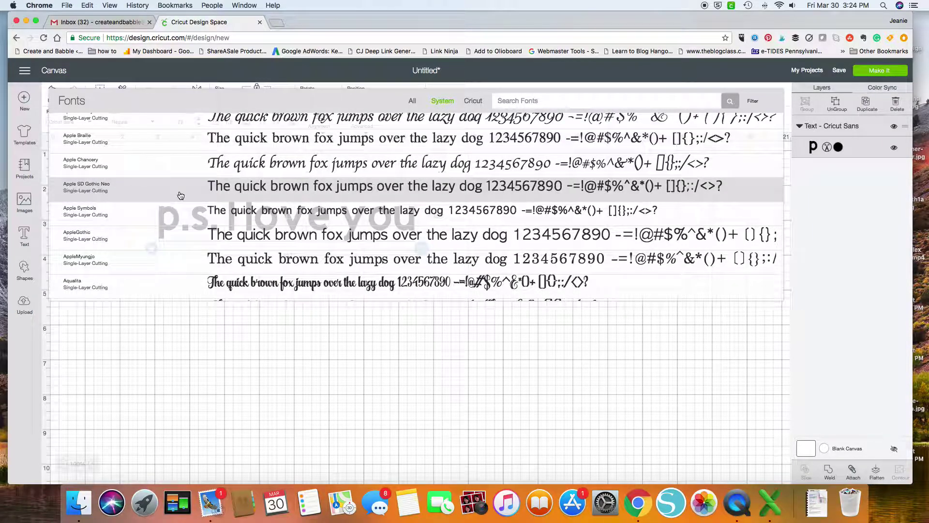
{"action": "scroll", "coordinate": [181, 195], "scroll_direction": "up", "scroll_amount": 5}
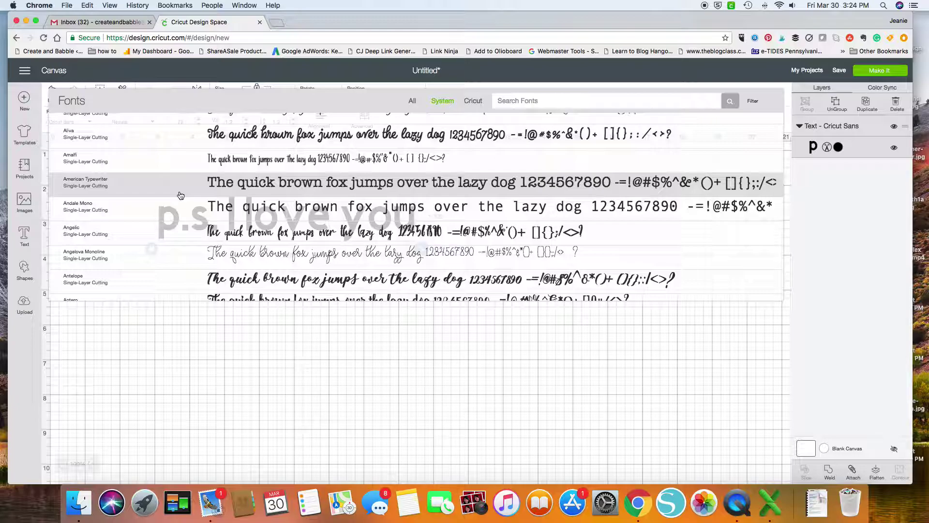
{"action": "scroll", "coordinate": [180, 195], "scroll_direction": "down", "scroll_amount": 5}
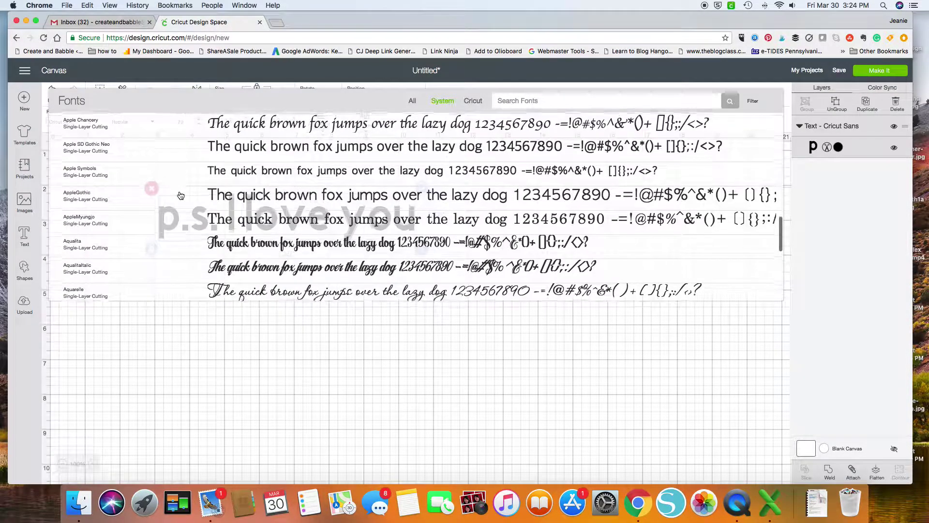
{"action": "scroll", "coordinate": [181, 195], "scroll_direction": "down", "scroll_amount": 3}
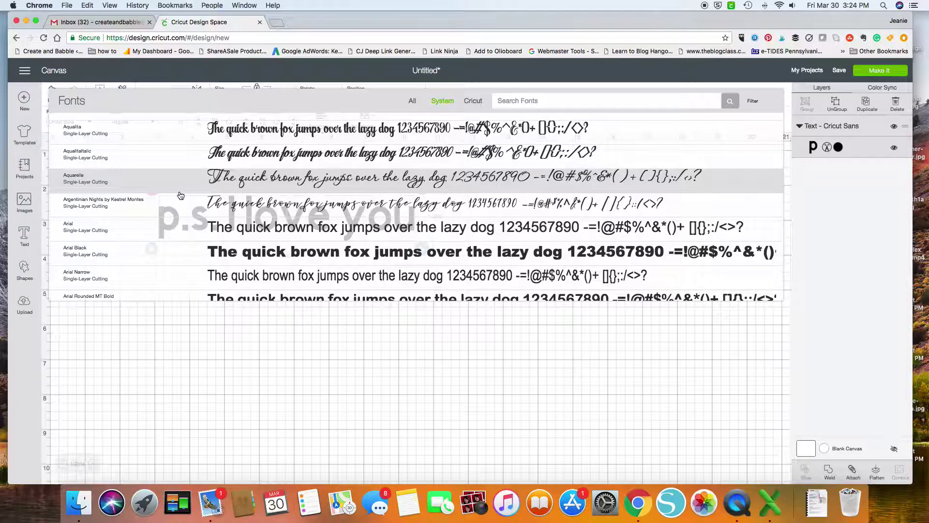
{"action": "scroll", "coordinate": [181, 195], "scroll_direction": "up", "scroll_amount": 2}
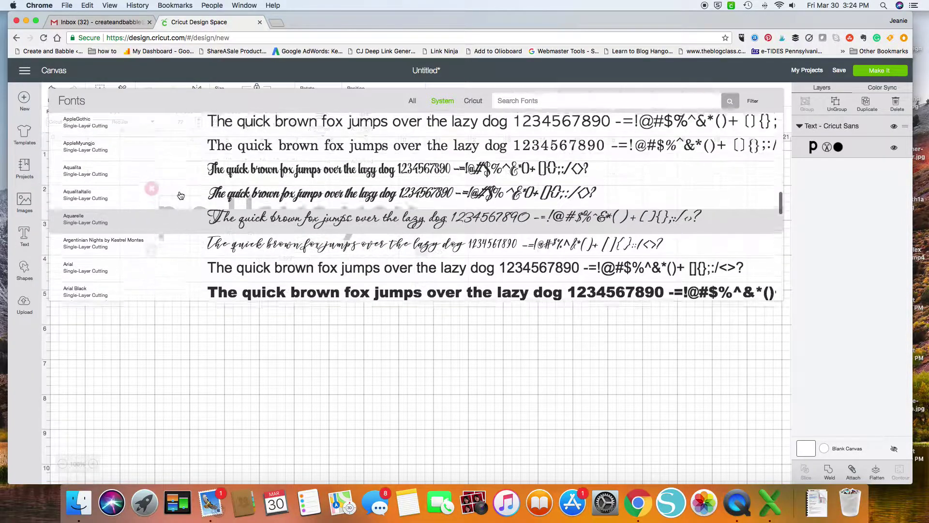
{"action": "scroll", "coordinate": [180, 195], "scroll_direction": "down", "scroll_amount": 4}
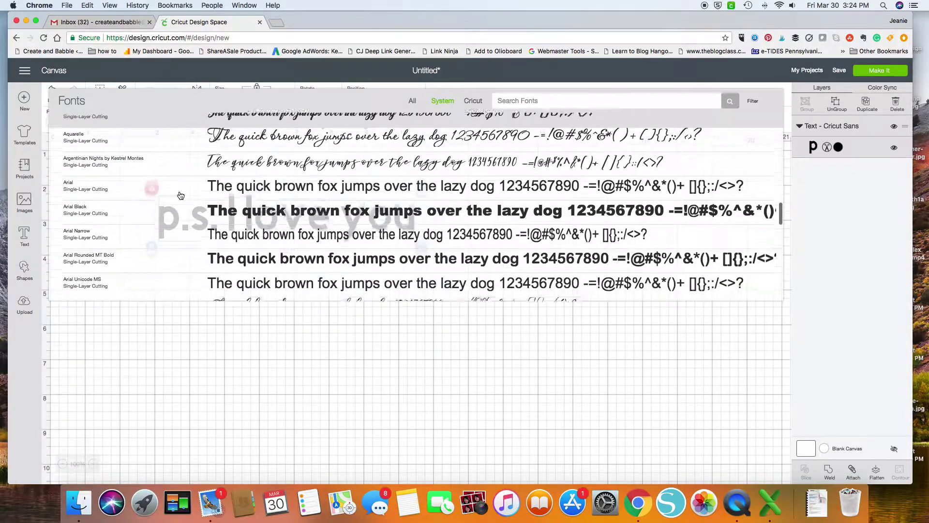
{"action": "scroll", "coordinate": [181, 195], "scroll_direction": "down", "scroll_amount": 3}
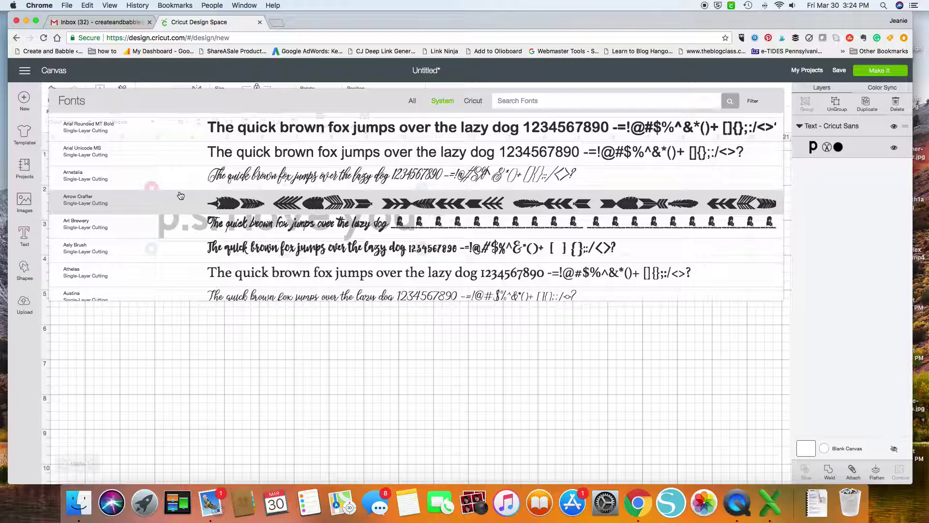
{"action": "scroll", "coordinate": [180, 195], "scroll_direction": "down", "scroll_amount": 6}
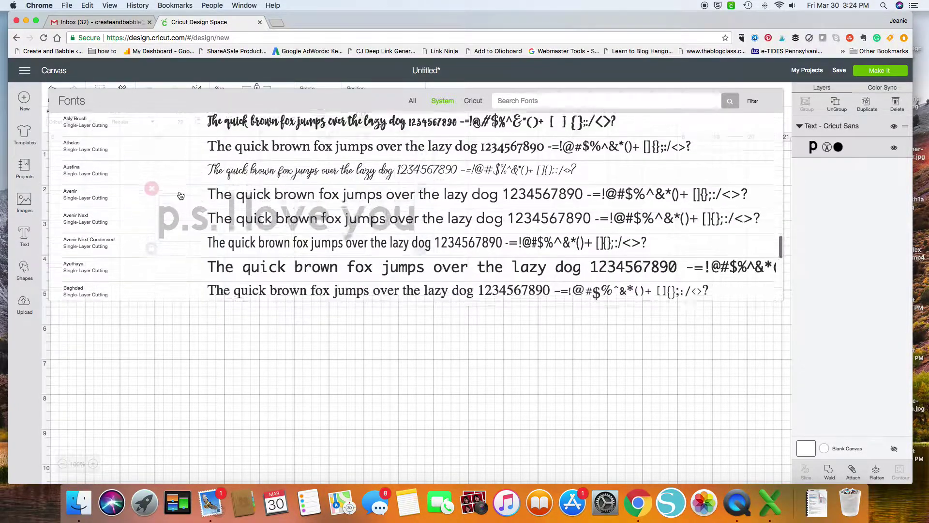
{"action": "scroll", "coordinate": [180, 195], "scroll_direction": "down", "scroll_amount": 1}
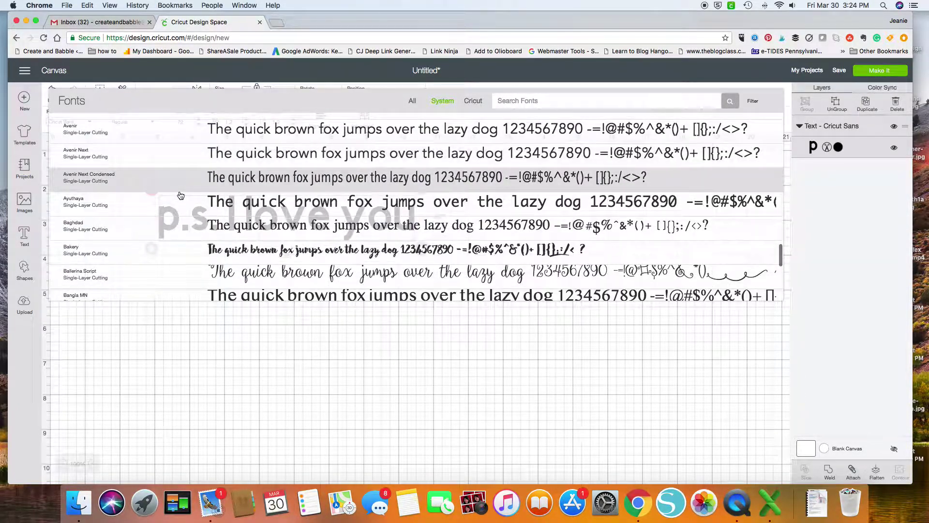
{"action": "scroll", "coordinate": [181, 195], "scroll_direction": "down", "scroll_amount": 1}
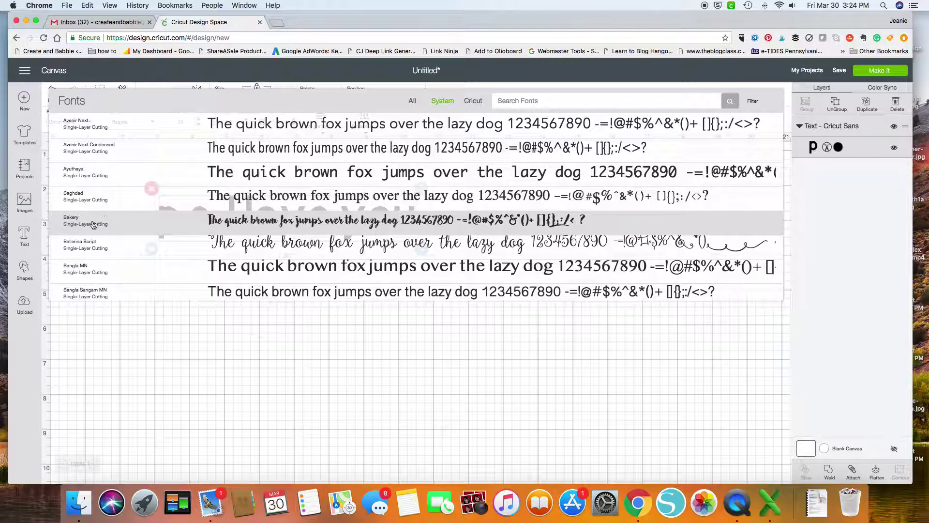
{"action": "left_click", "coordinate": [93, 225]}
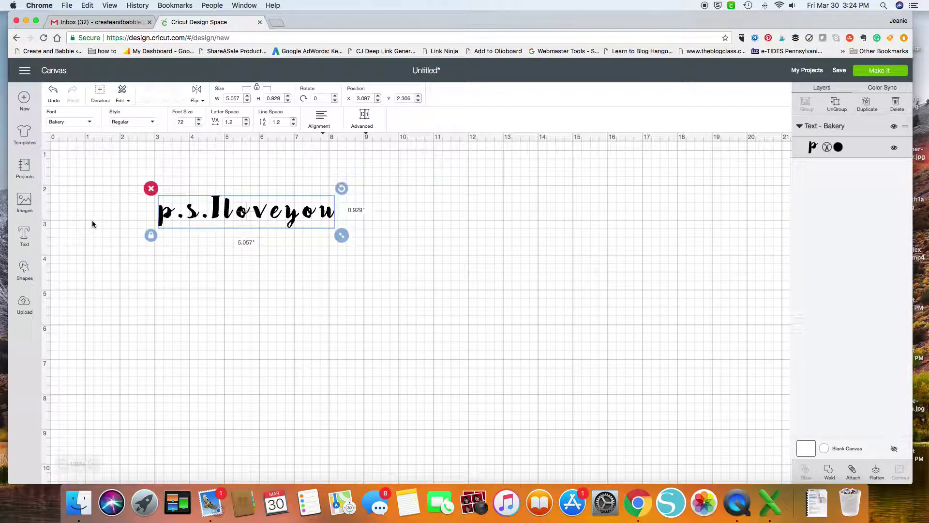
- Enlarge the text to about 11.6 inches wide and move it to about X 1.1, Y 1.9 on the canvas
{"action": "left_click_drag", "start_coordinate": [337, 232], "coordinate": [527, 292]}
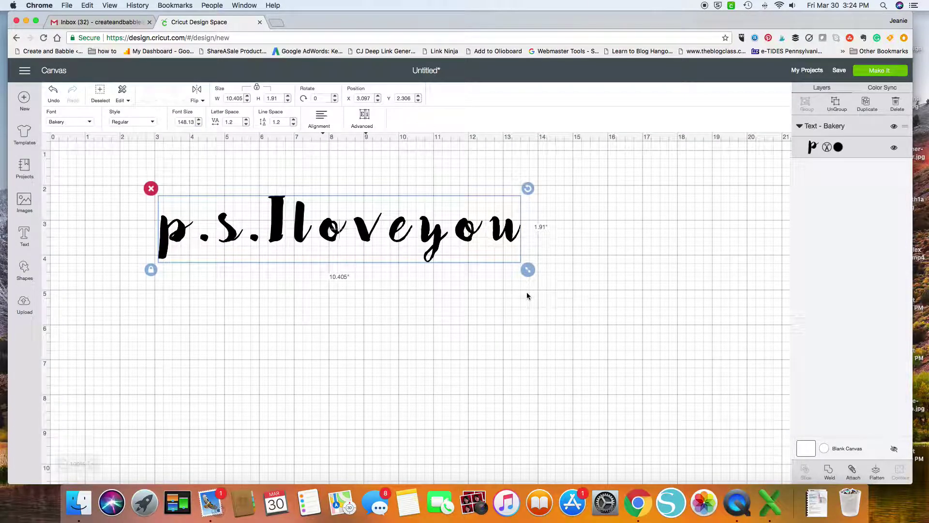
{"action": "left_click_drag", "start_coordinate": [528, 274], "coordinate": [569, 299]}
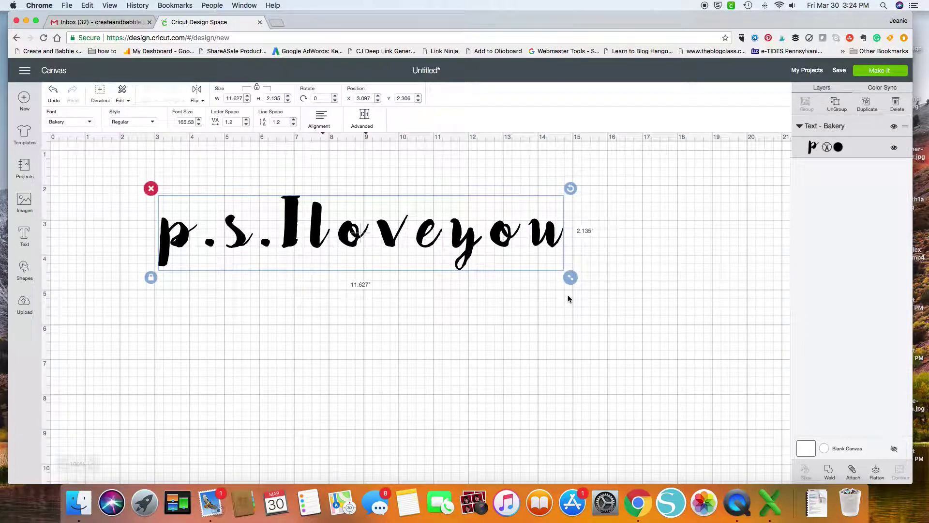
{"action": "left_click_drag", "start_coordinate": [382, 235], "coordinate": [314, 219]}
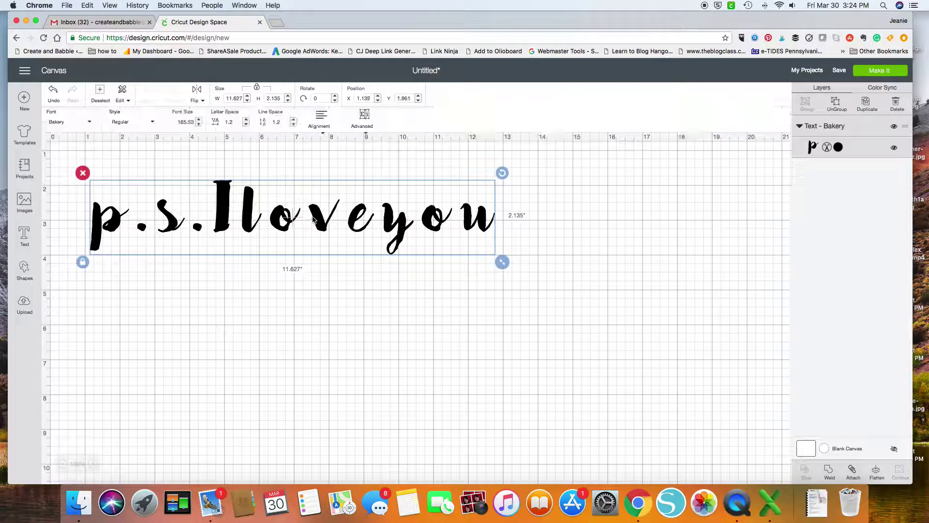
- Change the text's font to Ballerina Script and place a copy of it directly below the original
{"action": "left_click", "coordinate": [77, 125]}
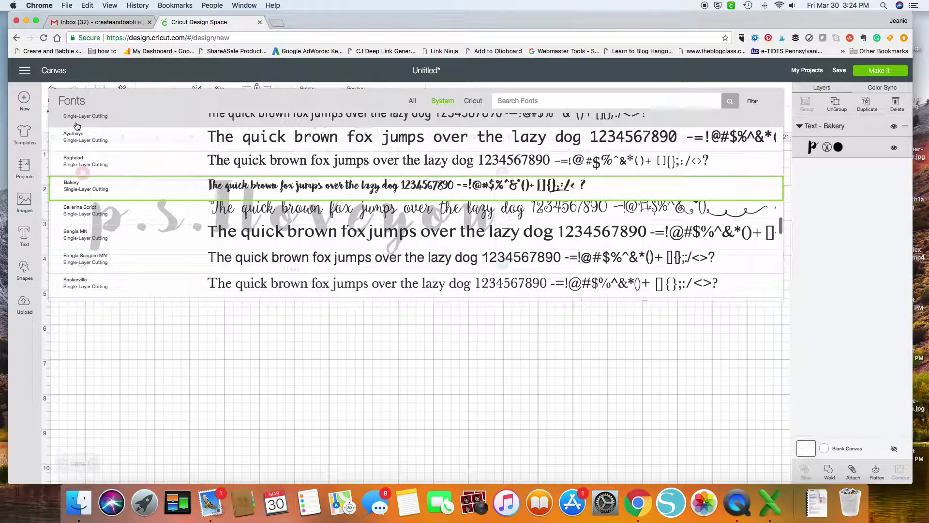
{"action": "left_click", "coordinate": [89, 213]}
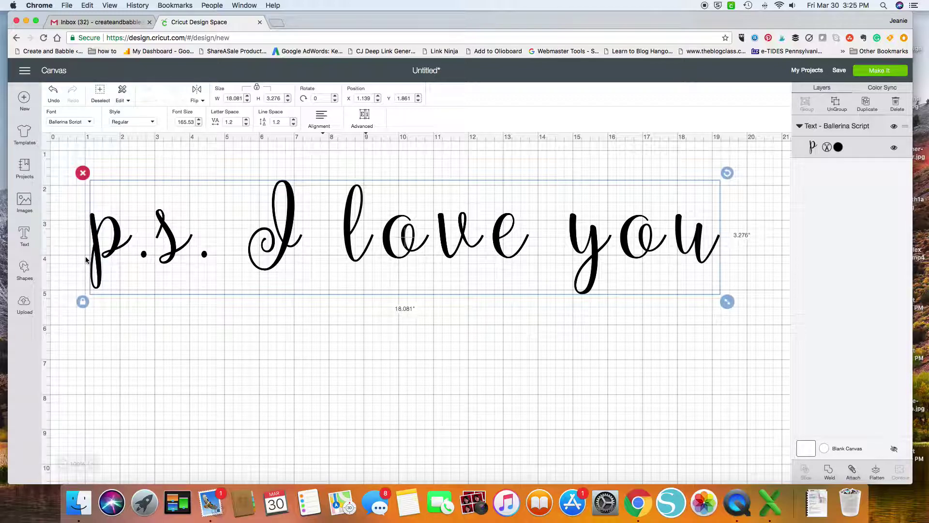
{"action": "key", "text": "super+c"}
{"action": "key", "text": "super+v"}
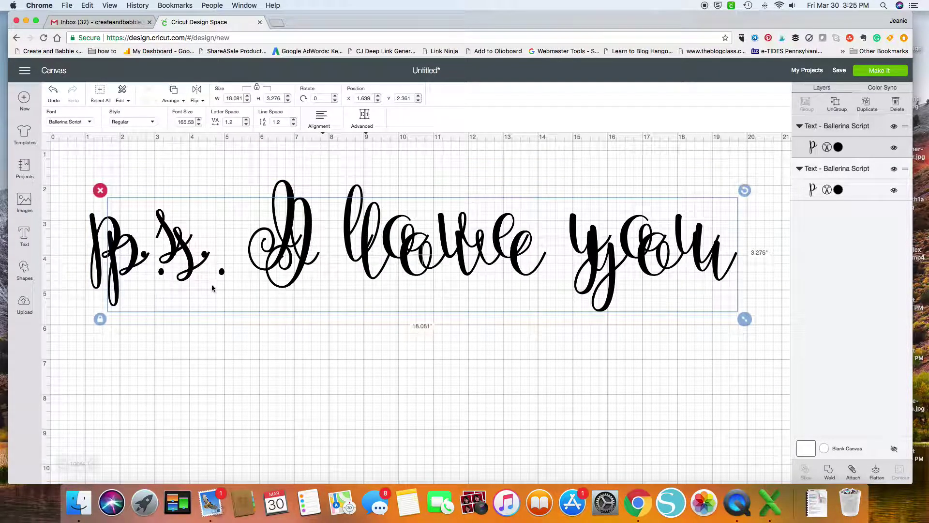
{"action": "left_click_drag", "start_coordinate": [198, 270], "coordinate": [176, 369]}
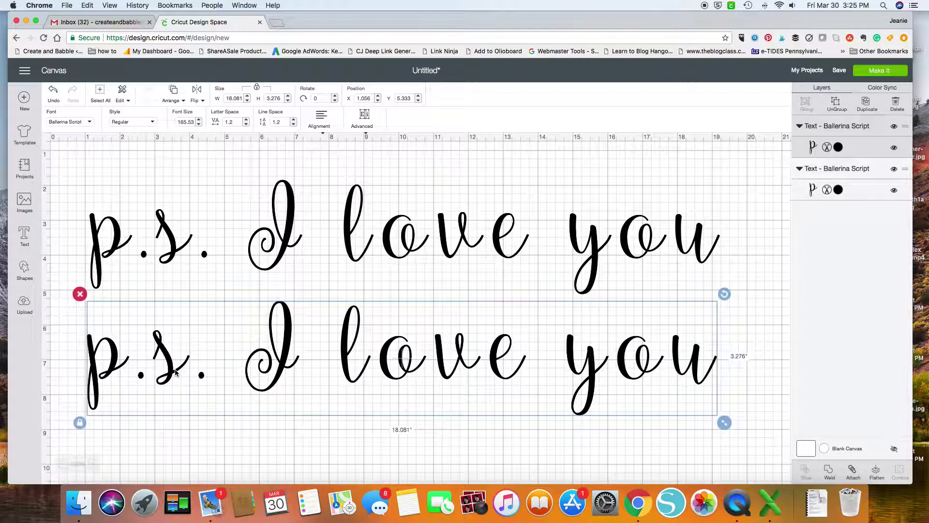
- Ungroup the lower text into single letters and close the gaps between the characters of "p.s."
{"action": "left_click", "coordinate": [844, 107]}
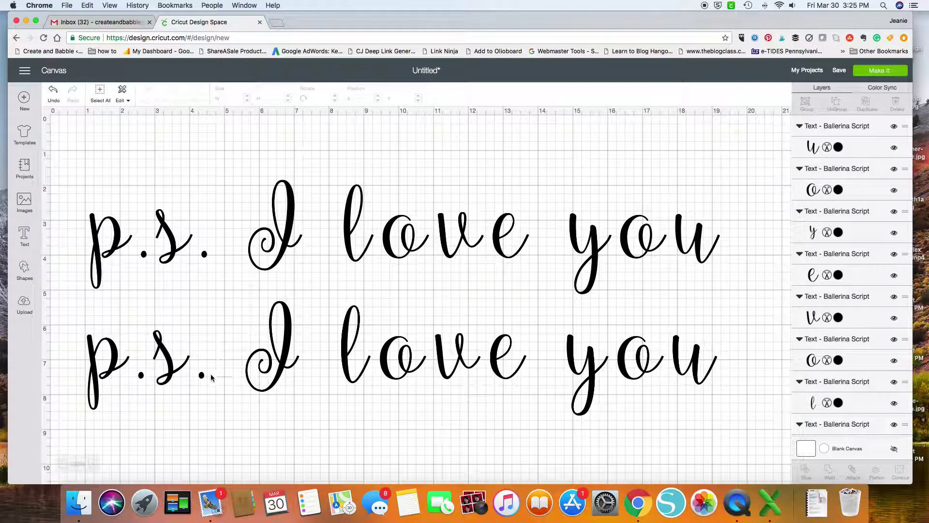
{"action": "left_click", "coordinate": [142, 376]}
{"action": "mouse_move", "coordinate": [141, 376]}
{"action": "left_mouse_down"}
{"action": "mouse_move", "coordinate": [127, 376]}
{"action": "mouse_move", "coordinate": [161, 364]}
{"action": "mouse_move", "coordinate": [153, 364]}
{"action": "left_mouse_up"}
{"action": "left_click", "coordinate": [172, 364]}
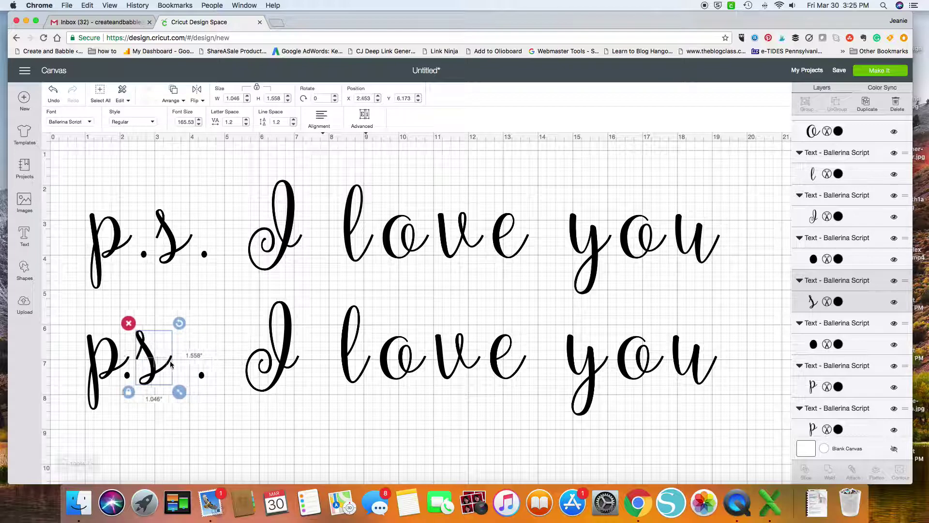
{"action": "left_click", "coordinate": [200, 377]}
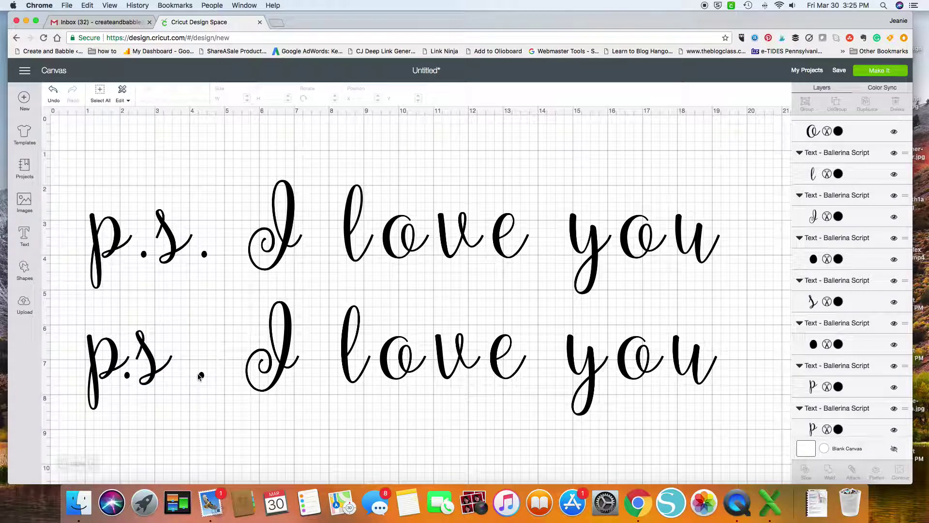
{"action": "left_click", "coordinate": [201, 377]}
{"action": "left_click_drag", "start_coordinate": [202, 377], "coordinate": [174, 375]}
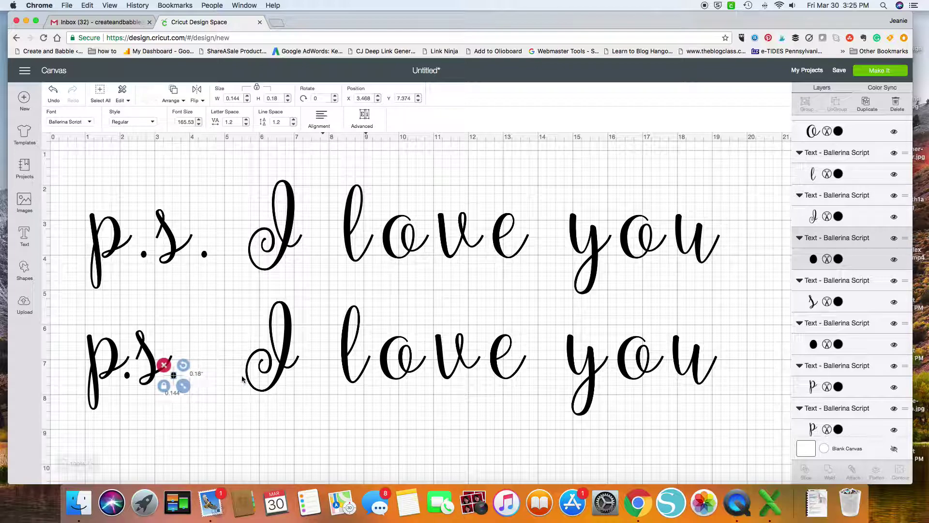
- Shift the o, v and e of "love" in the lower text leftward so the letters of the word connect
{"action": "left_click", "coordinate": [386, 359]}
{"action": "left_click_drag", "start_coordinate": [386, 359], "coordinate": [371, 359]}
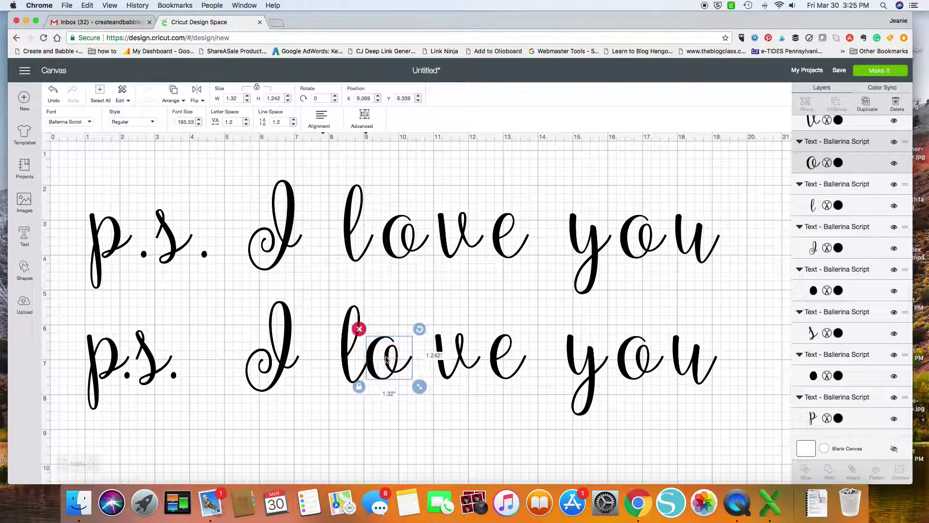
{"action": "left_click_drag", "start_coordinate": [457, 369], "coordinate": [430, 370]}
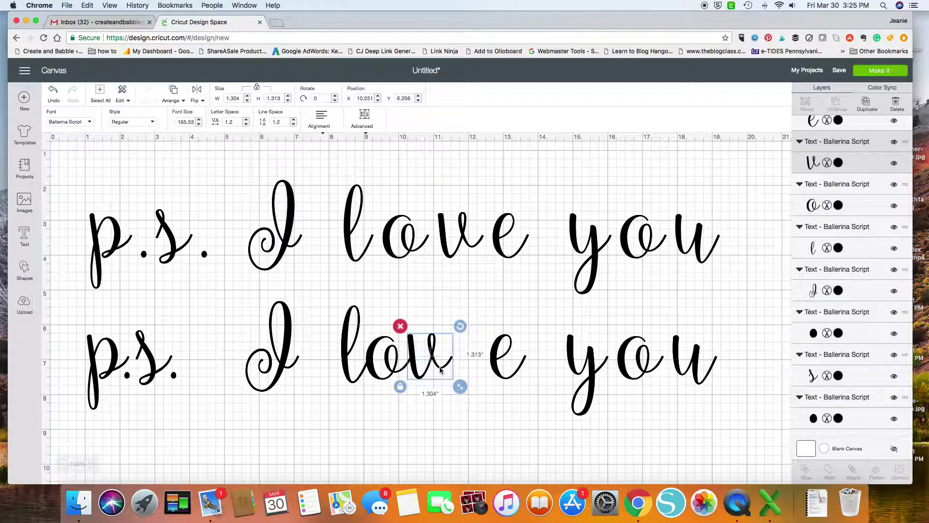
{"action": "left_click", "coordinate": [497, 364]}
{"action": "key", "text": "Left"}
{"action": "key", "text": "Left"}
{"action": "key", "text": "Left"}
{"action": "key", "text": "Left"}
{"action": "key", "text": "Left"}
{"action": "key", "text": "Left"}
{"action": "key", "text": "Left"}
{"action": "key", "text": "Left"}
{"action": "key", "text": "Left"}
{"action": "key", "text": "Left"}
{"action": "key", "text": "Left"}
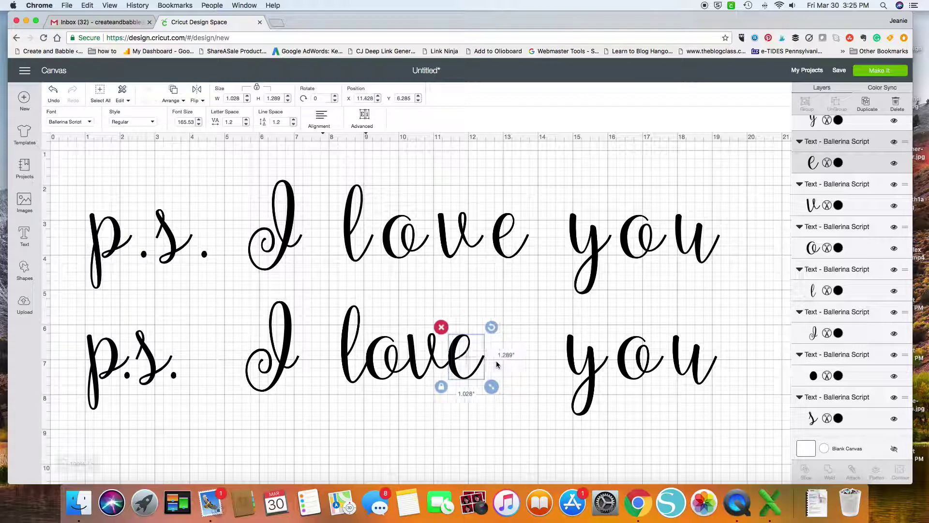
- Shift the o and u of "you" in the lower text leftward until the letters connect, and weld the whole lower phrase
{"action": "left_click", "coordinate": [624, 365]}
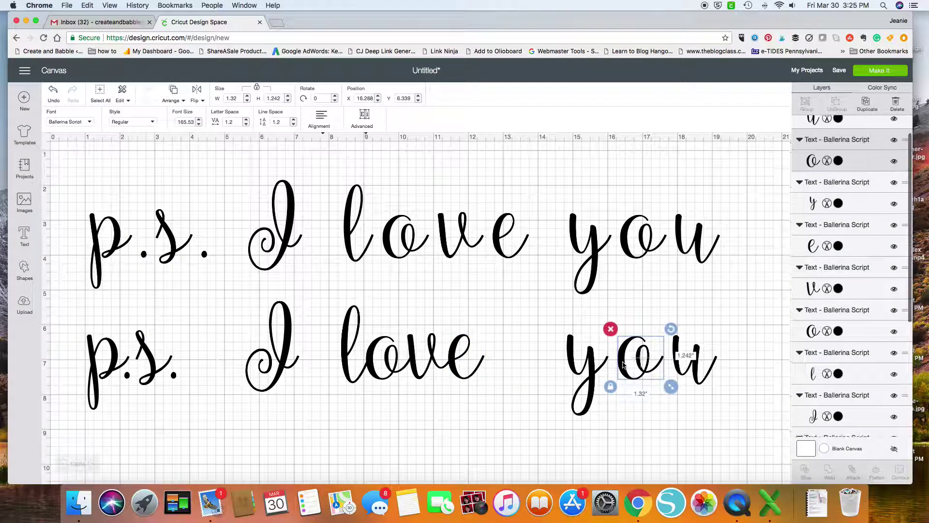
{"action": "key", "text": "Left"}
{"action": "key", "text": "Left"}
{"action": "key", "text": "Left"}
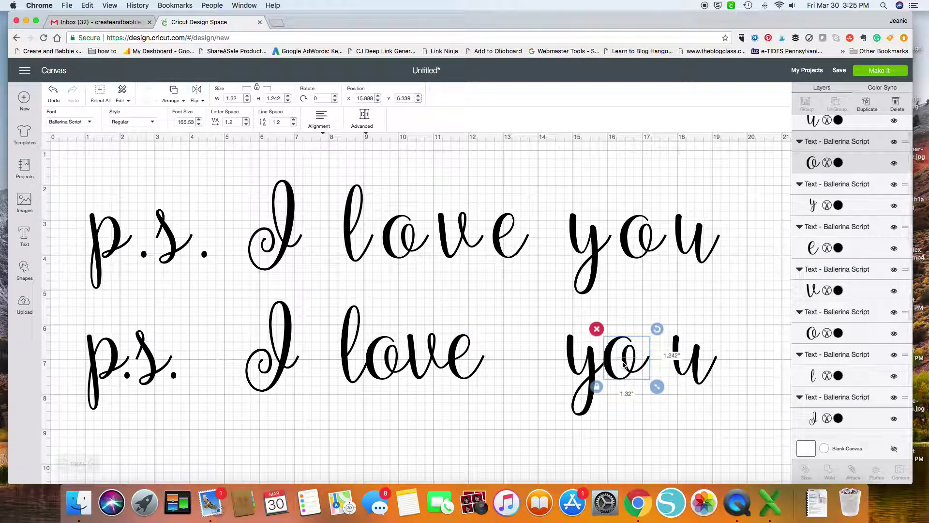
{"action": "left_click", "coordinate": [678, 360]}
{"action": "key", "text": "Left"}
{"action": "key", "text": "Left"}
{"action": "key", "text": "Left"}
{"action": "key", "text": "Left"}
{"action": "key", "text": "Left"}
{"action": "key", "text": "Left"}
{"action": "key", "text": "Left"}
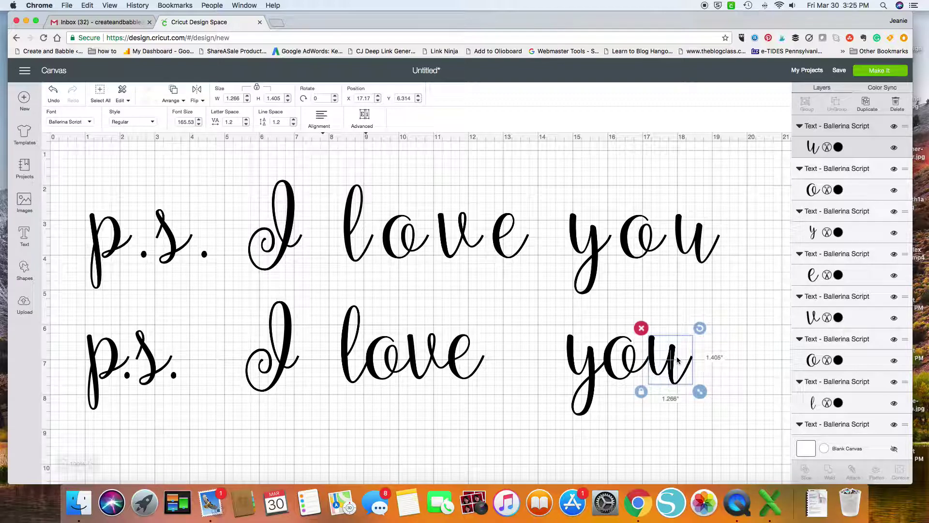
{"action": "left_click_drag", "start_coordinate": [75, 313], "coordinate": [715, 435]}
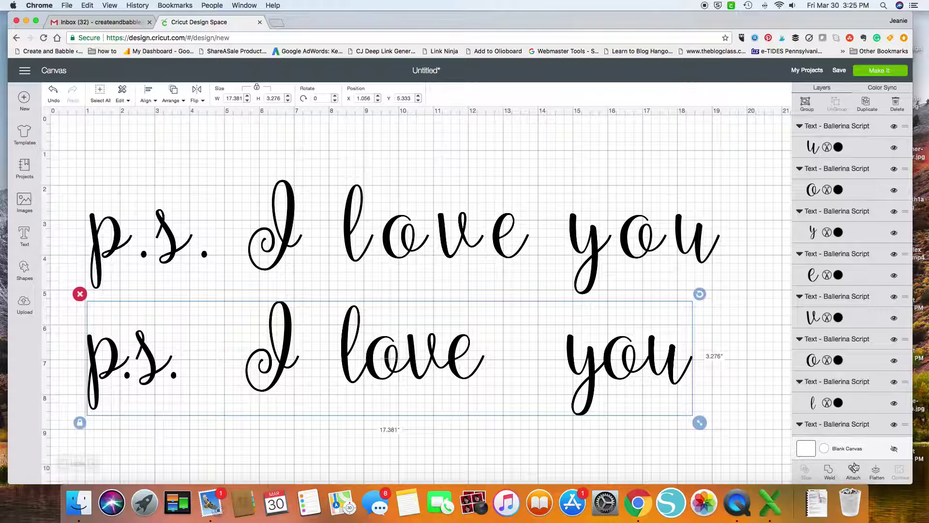
{"action": "left_click", "coordinate": [827, 477]}
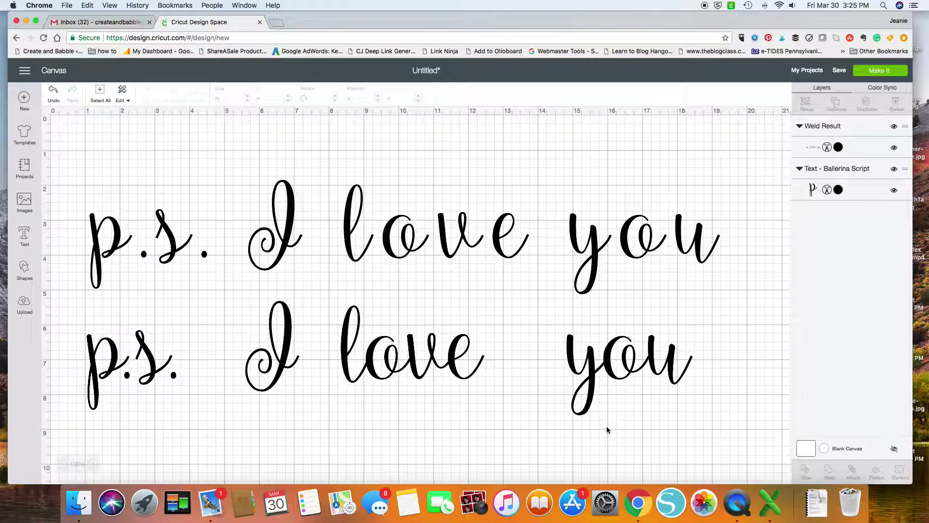
- Move the upper text slightly up to about Y 1.8 and change its font to Beachwood
{"action": "left_click", "coordinate": [348, 232]}
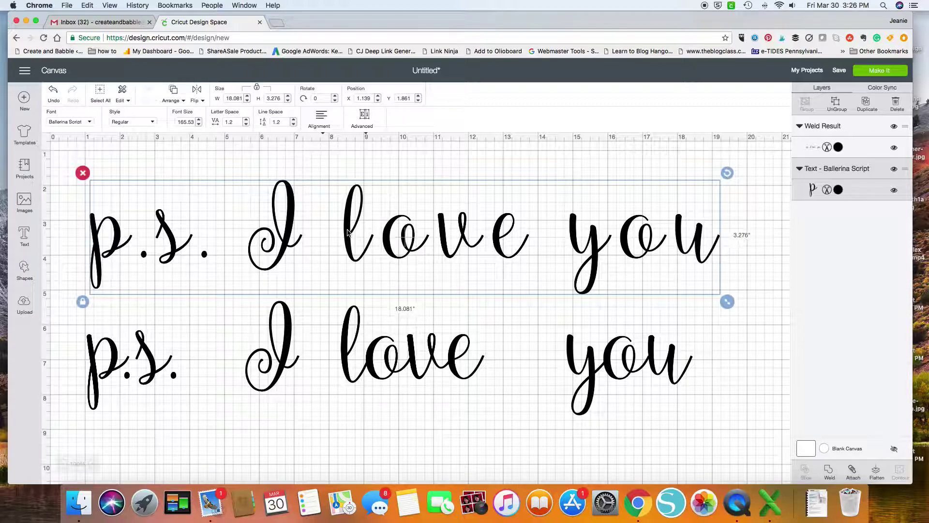
{"action": "left_click_drag", "start_coordinate": [348, 232], "coordinate": [348, 229]}
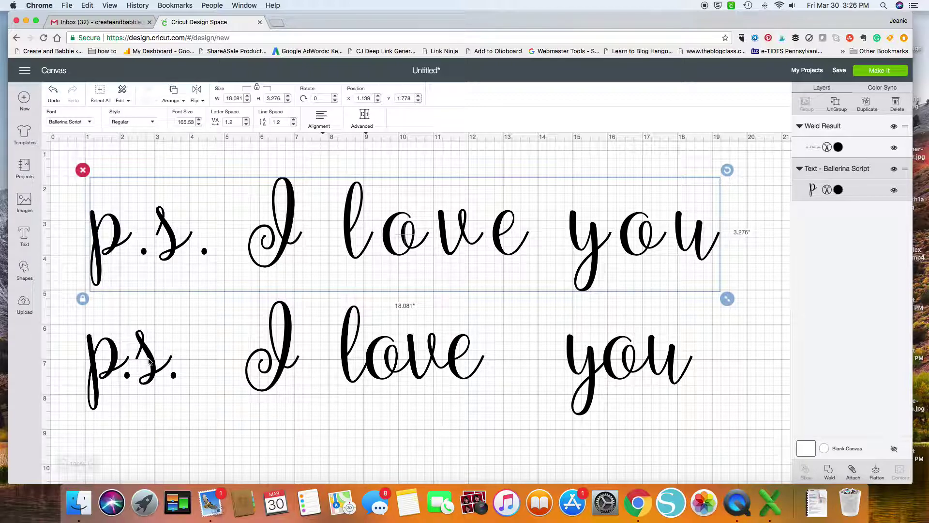
{"action": "left_click", "coordinate": [67, 124]}
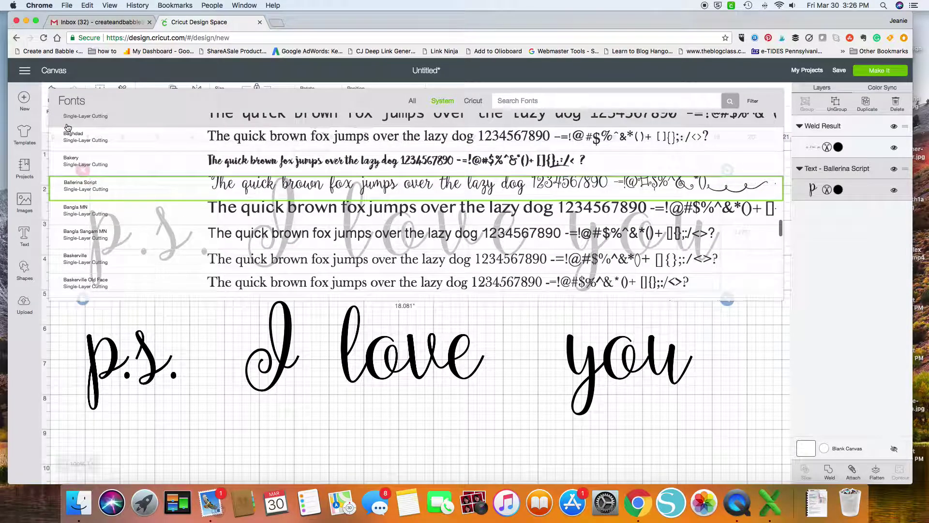
{"action": "scroll", "coordinate": [75, 200], "scroll_direction": "down", "scroll_amount": 5}
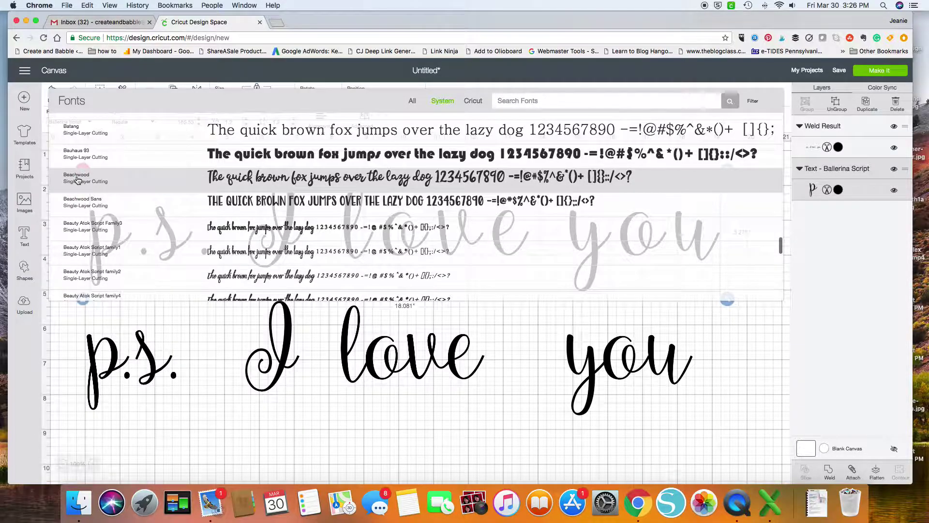
{"action": "left_click", "coordinate": [77, 183]}
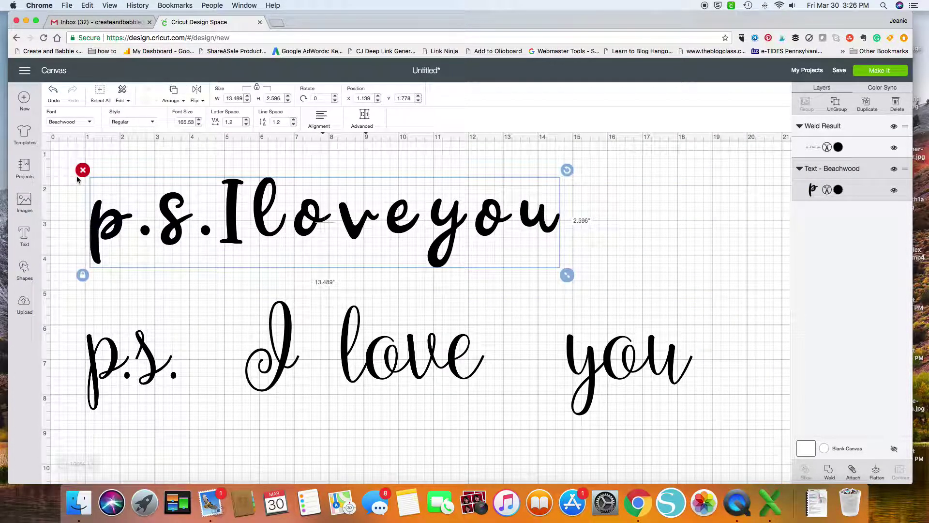
- Place a copy of the Beachwood text below the welded phrase at about X 1.5, Y 8.9 and enlarge it to about 19.5 inches wide
{"action": "key", "text": "super+c"}
{"action": "key", "text": "super+v"}
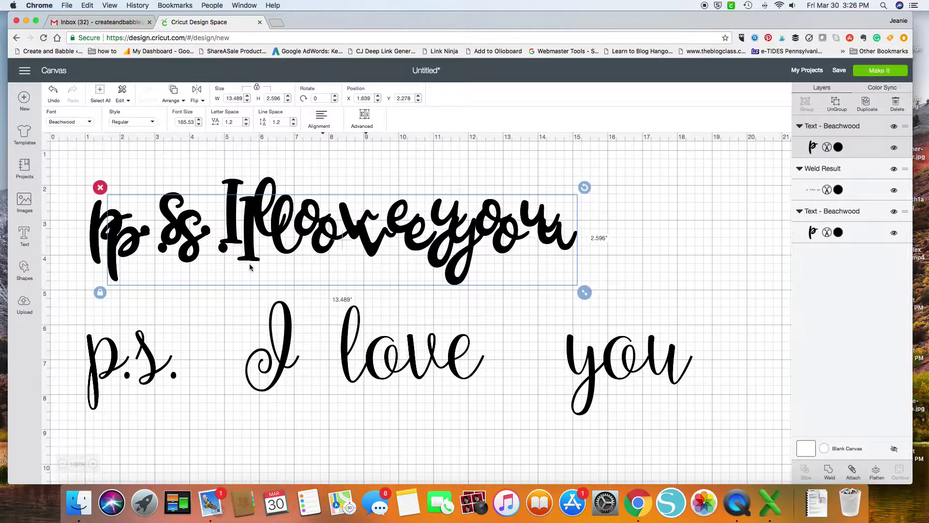
{"action": "left_click_drag", "start_coordinate": [250, 259], "coordinate": [245, 493]}
{"action": "scroll", "coordinate": [285, 368], "scroll_direction": "down", "scroll_amount": 5}
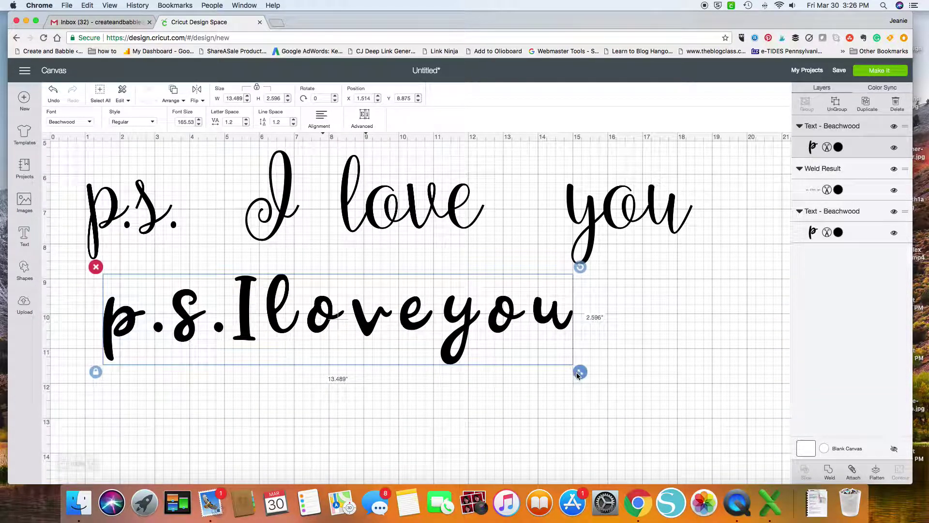
{"action": "left_click_drag", "start_coordinate": [581, 375], "coordinate": [732, 450]}
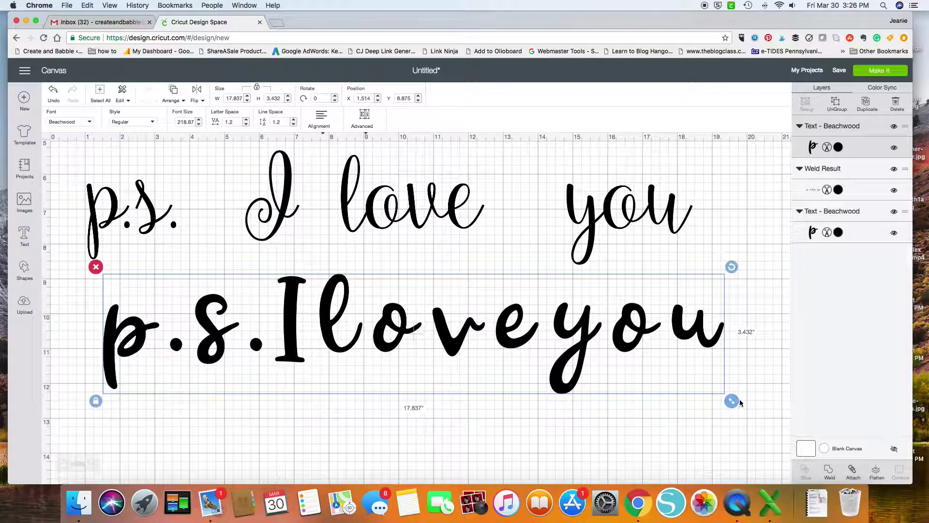
{"action": "left_click_drag", "start_coordinate": [732, 400], "coordinate": [791, 429]}
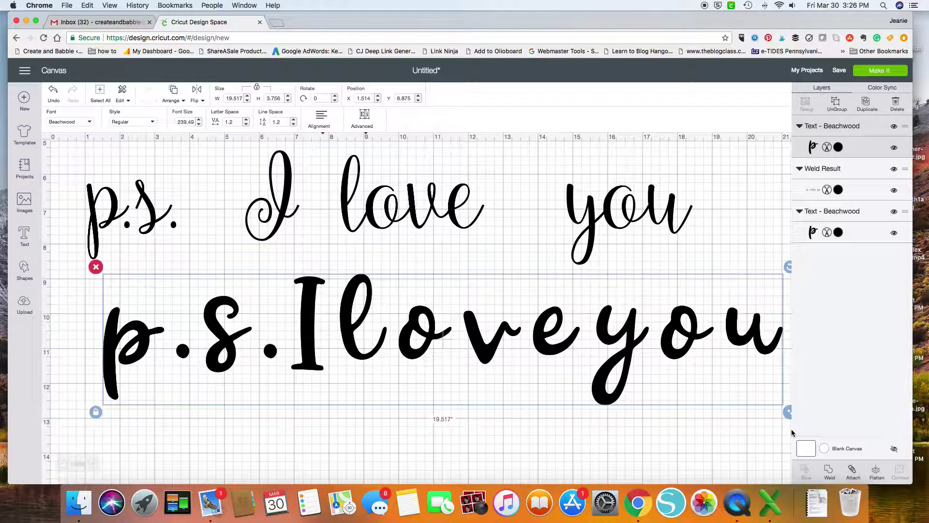
- Ungroup the lower Beachwood text into single letters and close the gaps between the characters of "p.s."
{"action": "left_click", "coordinate": [837, 102]}
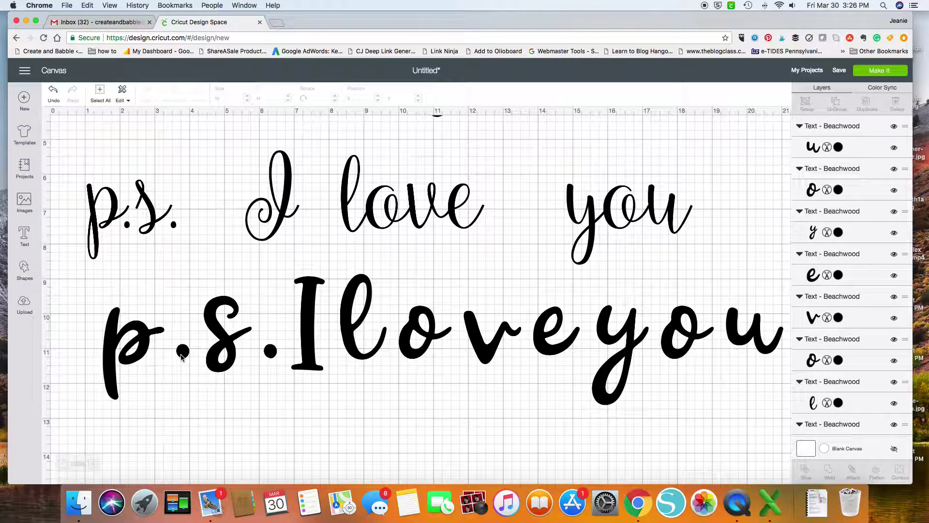
{"action": "left_click", "coordinate": [182, 355]}
{"action": "key", "text": "Left"}
{"action": "key", "text": "Left"}
{"action": "key", "text": "Left"}
{"action": "key", "text": "Left"}
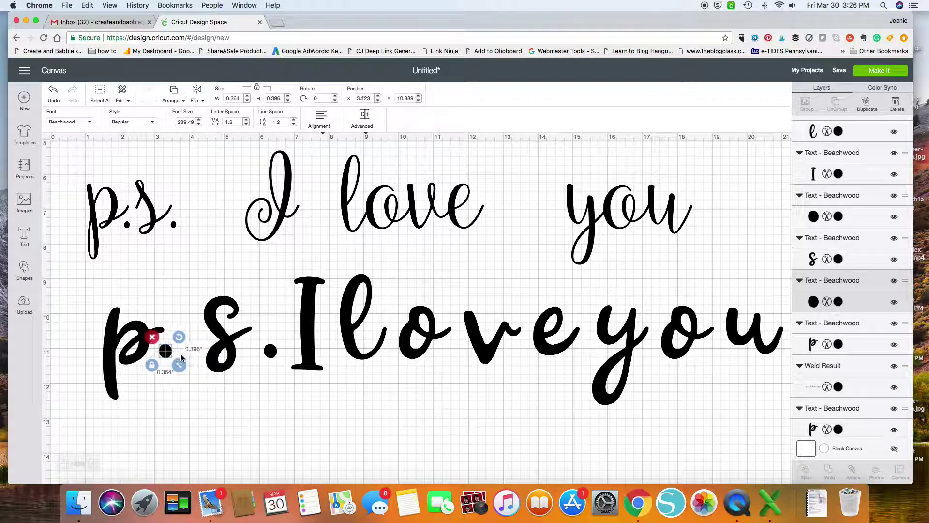
{"action": "left_click", "coordinate": [217, 354]}
{"action": "key", "text": "Left"}
{"action": "key", "text": "Left"}
{"action": "key", "text": "Left"}
{"action": "key", "text": "Left"}
{"action": "key", "text": "Left"}
{"action": "key", "text": "Left"}
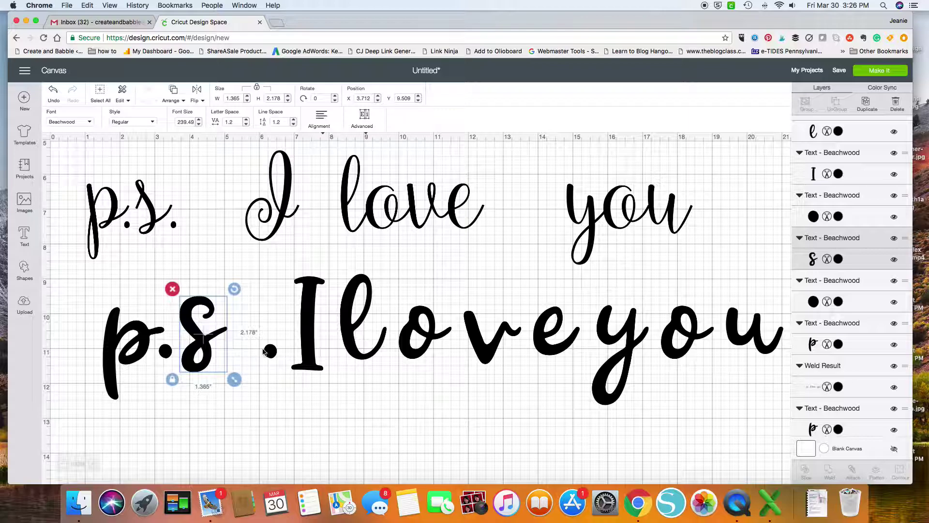
{"action": "left_click", "coordinate": [270, 352]}
{"action": "key", "text": "Left"}
{"action": "key", "text": "Left"}
{"action": "key", "text": "Left"}
{"action": "key", "text": "Left"}
{"action": "key", "text": "Left"}
{"action": "key", "text": "Left"}
{"action": "key", "text": "Left"}
{"action": "key", "text": "Left"}
{"action": "key", "text": "Left"}
{"action": "key", "text": "Left"}
{"action": "key", "text": "Left"}
{"action": "key", "text": "Left"}
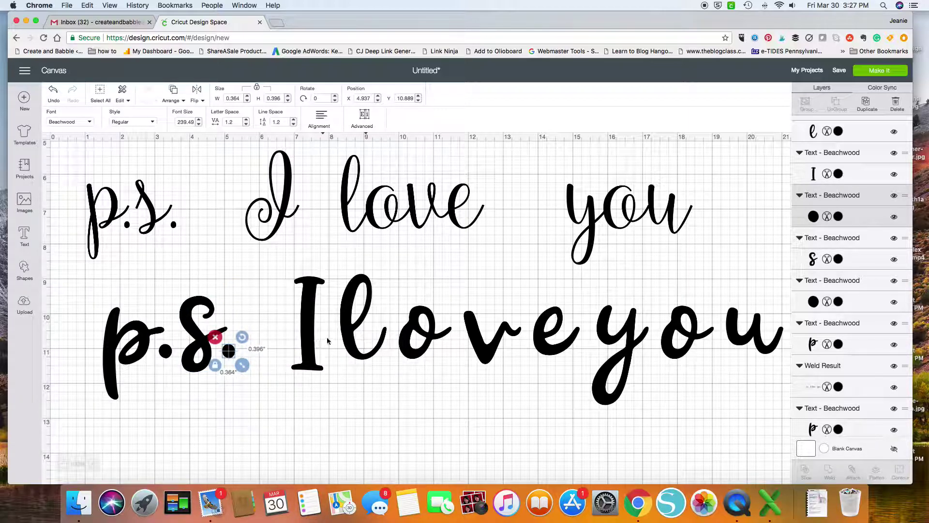
- Shift the v, o and l of "love" in the lower Beachwood text rightward so the letters of the word connect
{"action": "left_click", "coordinate": [476, 348]}
{"action": "key", "text": "Right"}
{"action": "key", "text": "Right"}
{"action": "key", "text": "Right"}
{"action": "key", "text": "Right"}
{"action": "key", "text": "Right"}
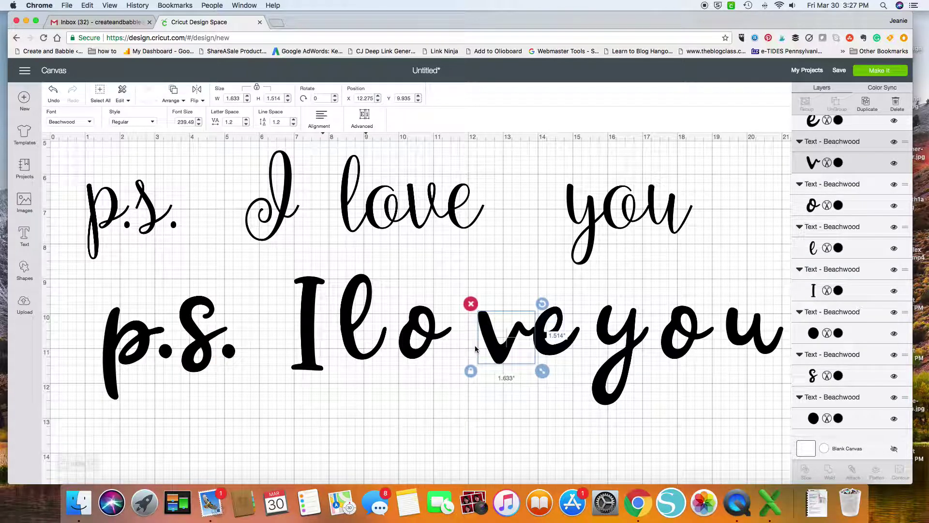
{"action": "left_click", "coordinate": [424, 348]}
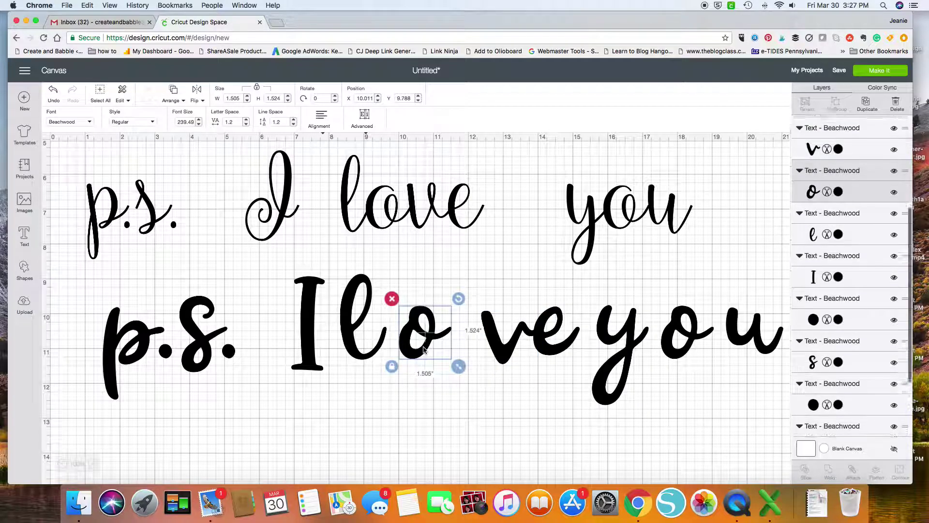
{"action": "key", "text": "Right"}
{"action": "key", "text": "Right"}
{"action": "key", "text": "Right"}
{"action": "key", "text": "Right"}
{"action": "key", "text": "Right"}
{"action": "key", "text": "Right"}
{"action": "key", "text": "Right"}
{"action": "key", "text": "Right"}
{"action": "key", "text": "Right"}
{"action": "key", "text": "Right"}
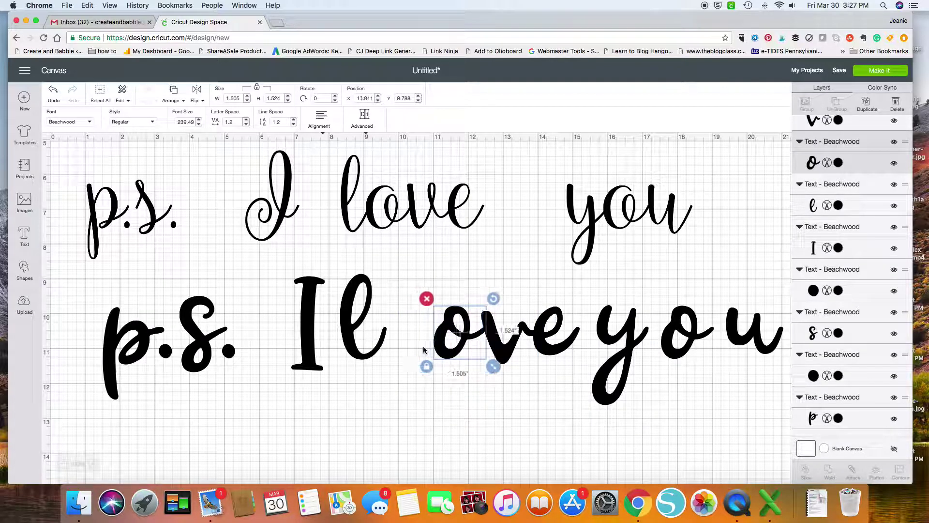
{"action": "left_click", "coordinate": [353, 345]}
{"action": "key", "text": "Right"}
{"action": "key", "text": "Right"}
{"action": "key", "text": "Right"}
{"action": "key", "text": "Right"}
{"action": "key", "text": "Right"}
{"action": "key", "text": "Right"}
{"action": "key", "text": "Right"}
{"action": "key", "text": "Right"}
{"action": "key", "text": "Right"}
{"action": "key", "text": "Right"}
{"action": "key", "text": "Right"}
{"action": "key", "text": "Right"}
{"action": "key", "text": "Right"}
{"action": "key", "text": "Right"}
{"action": "key", "text": "Right"}
{"action": "key", "text": "Right"}
{"action": "key", "text": "Right"}
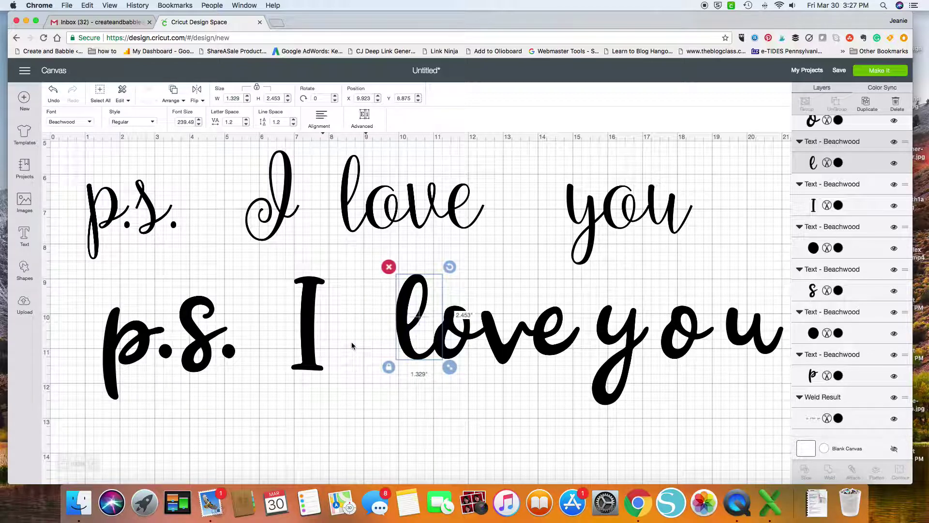
- Shift the o and y of "you" in the lower Beachwood text rightward so the letters of the word connect
{"action": "left_click", "coordinate": [690, 336]}
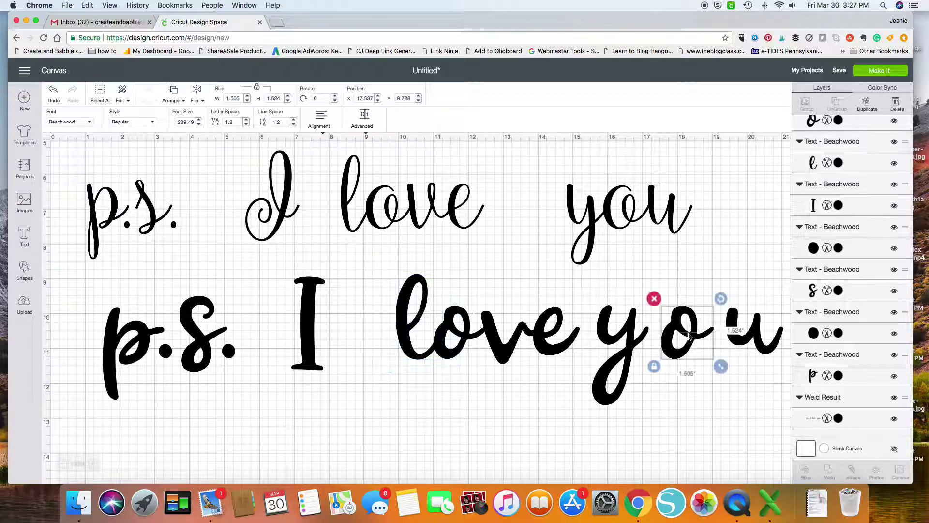
{"action": "key", "text": "Right"}
{"action": "key", "text": "Right"}
{"action": "key", "text": "Right"}
{"action": "key", "text": "Right"}
{"action": "key", "text": "Right"}
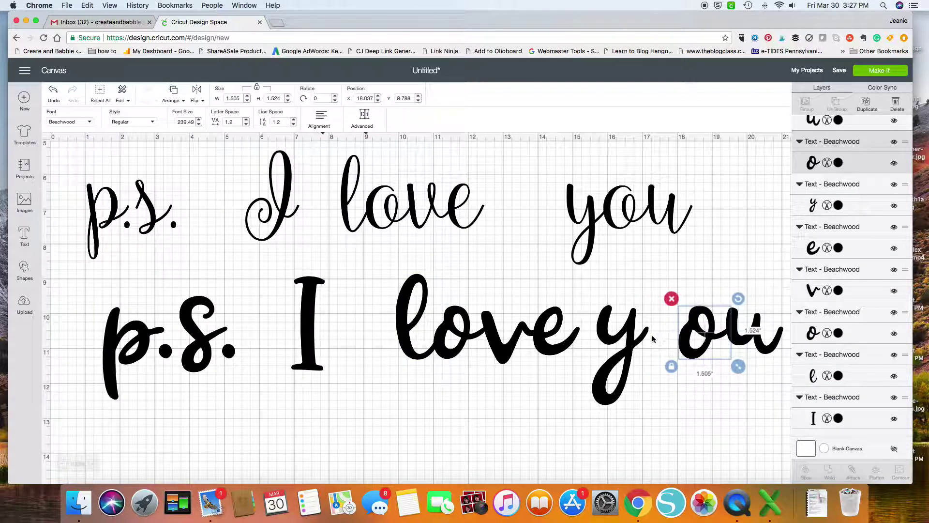
{"action": "left_click", "coordinate": [634, 345]}
{"action": "key", "text": "Right"}
{"action": "key", "text": "Right"}
{"action": "key", "text": "Right"}
{"action": "key", "text": "Right"}
{"action": "key", "text": "Right"}
{"action": "key", "text": "Right"}
{"action": "key", "text": "Right"}
{"action": "key", "text": "Right"}
{"action": "key", "text": "Right"}
{"action": "key", "text": "Right"}
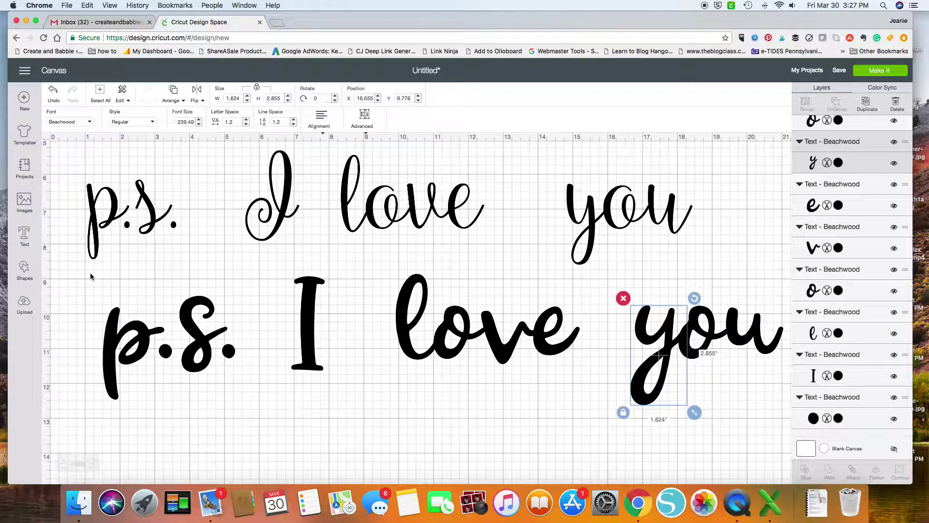
- Weld all letters of the lower Beachwood phrase and delete the welded Ballerina Script phrase above it
{"action": "left_click_drag", "start_coordinate": [85, 272], "coordinate": [782, 426]}
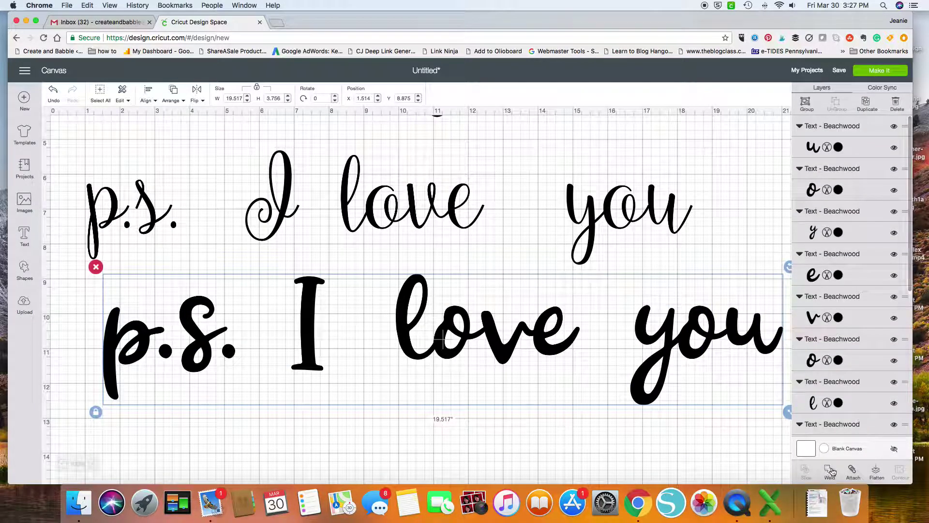
{"action": "left_click", "coordinate": [830, 471]}
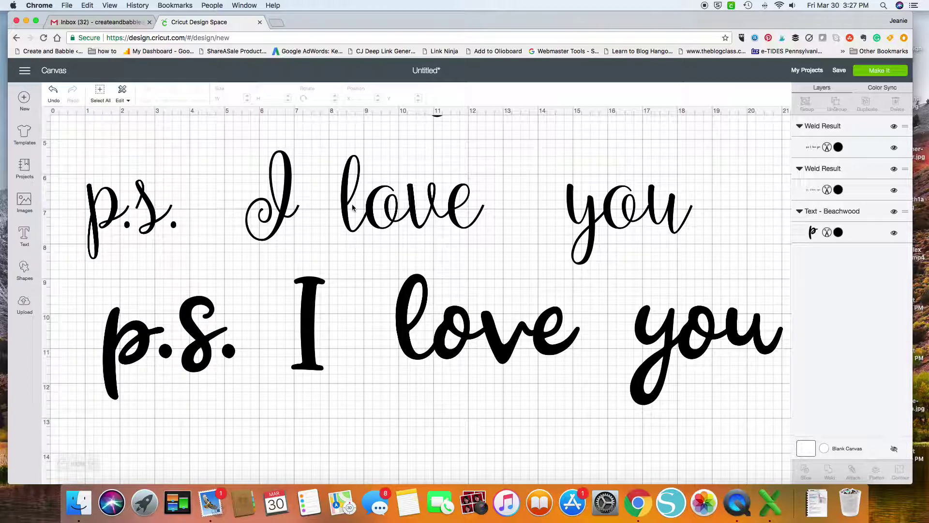
{"action": "left_click", "coordinate": [286, 211]}
{"action": "key", "text": "Delete"}
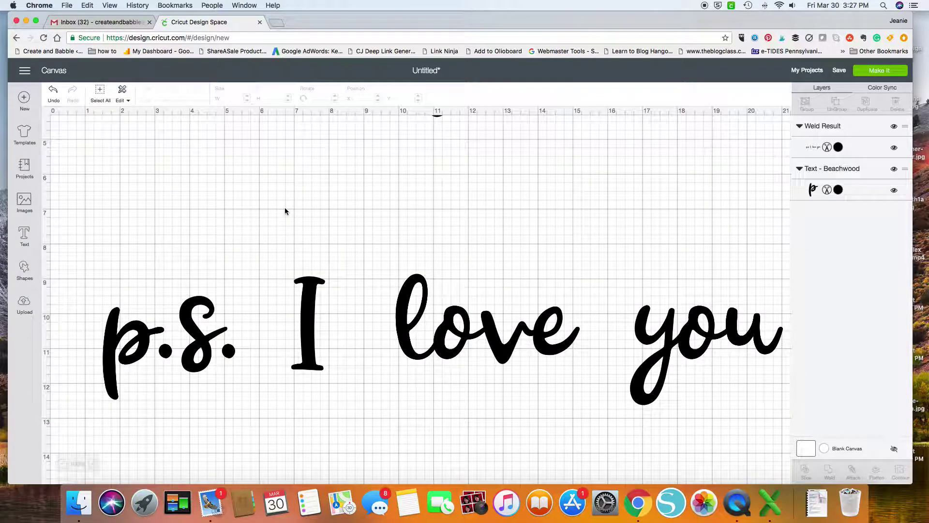
- Change the font of the upper Beachwood "p.s. I love you" text to Bristol_Font
{"action": "scroll", "coordinate": [263, 222], "scroll_direction": "up", "scroll_amount": 5}
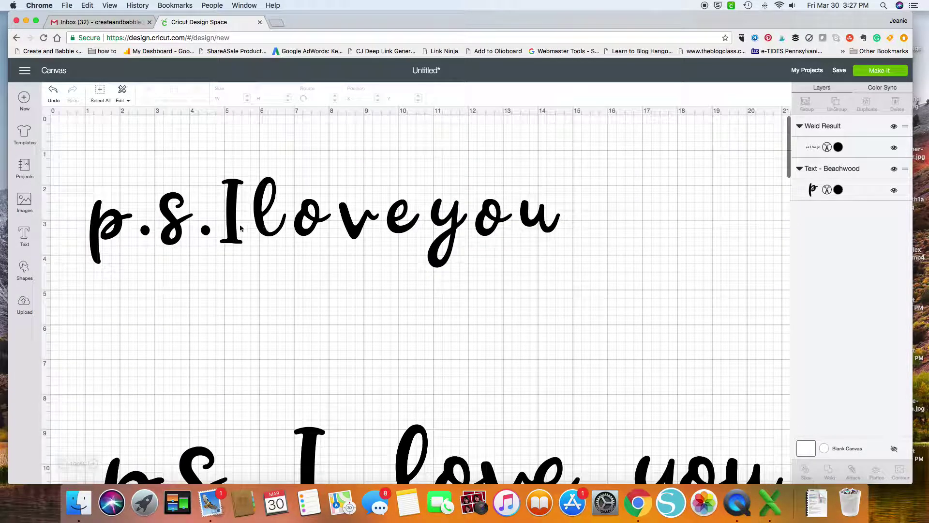
{"action": "left_click", "coordinate": [229, 228]}
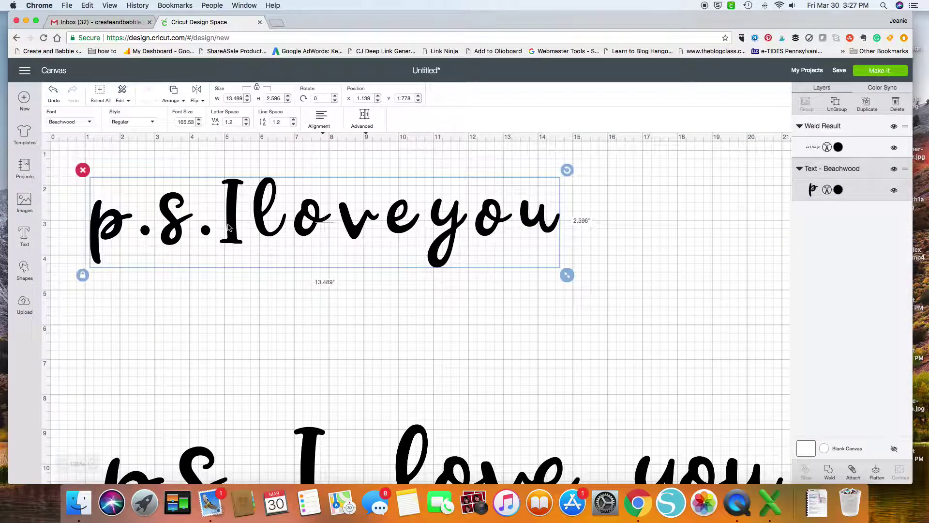
{"action": "left_click", "coordinate": [78, 122]}
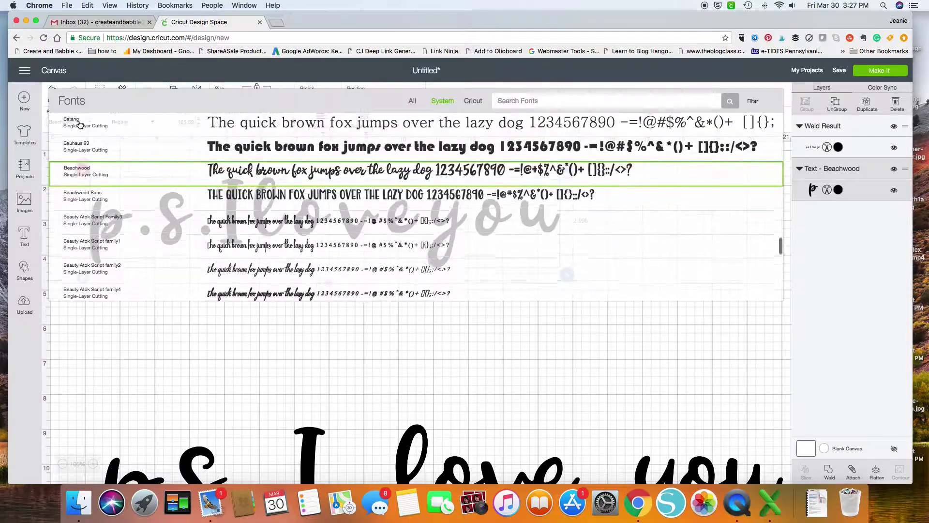
{"action": "scroll", "coordinate": [116, 189], "scroll_direction": "down", "scroll_amount": 8}
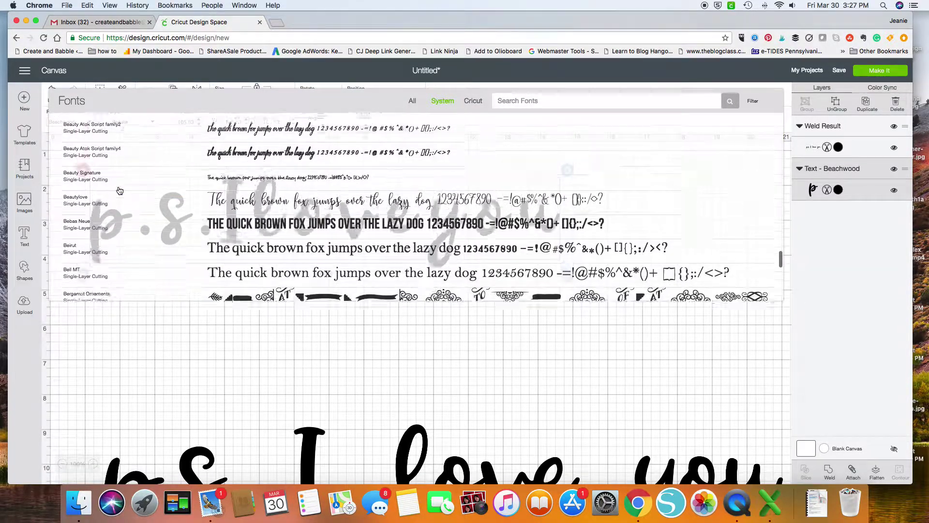
{"action": "scroll", "coordinate": [120, 191], "scroll_direction": "down", "scroll_amount": 4}
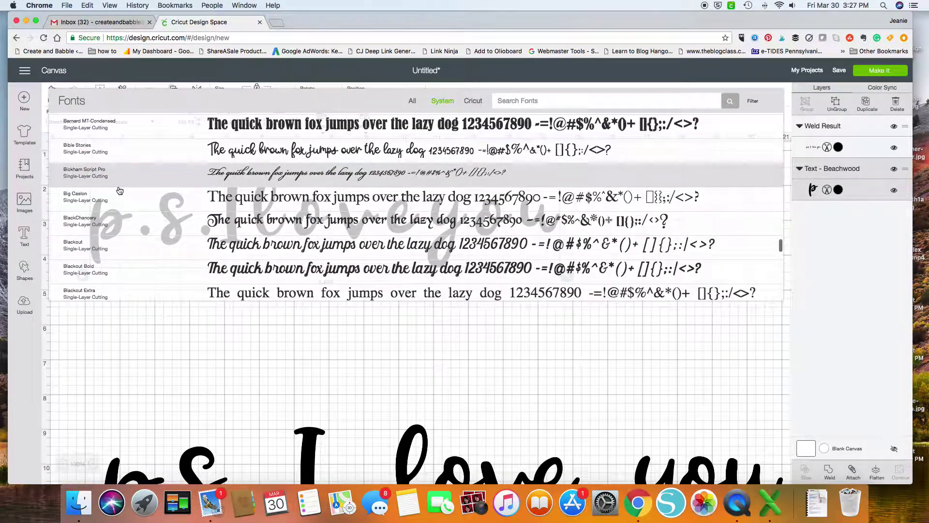
{"action": "scroll", "coordinate": [119, 190], "scroll_direction": "down", "scroll_amount": 5}
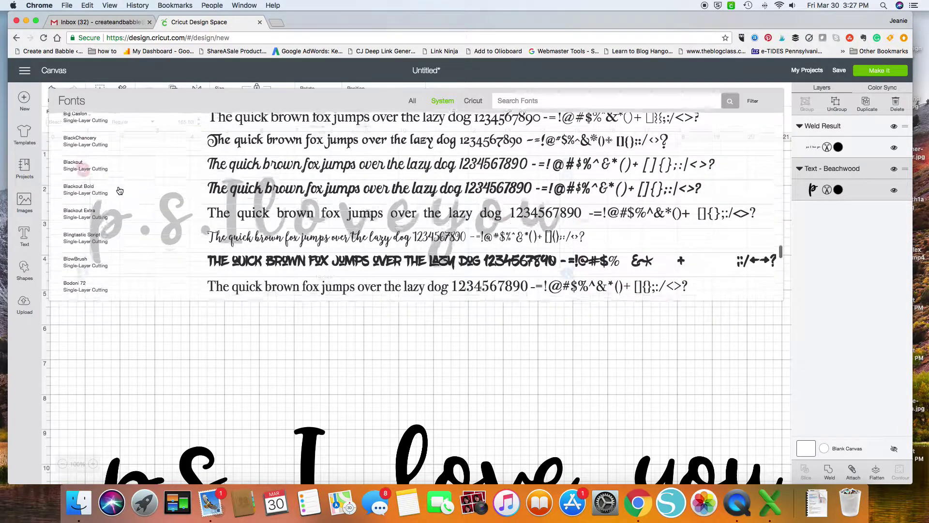
{"action": "scroll", "coordinate": [120, 190], "scroll_direction": "down", "scroll_amount": 3}
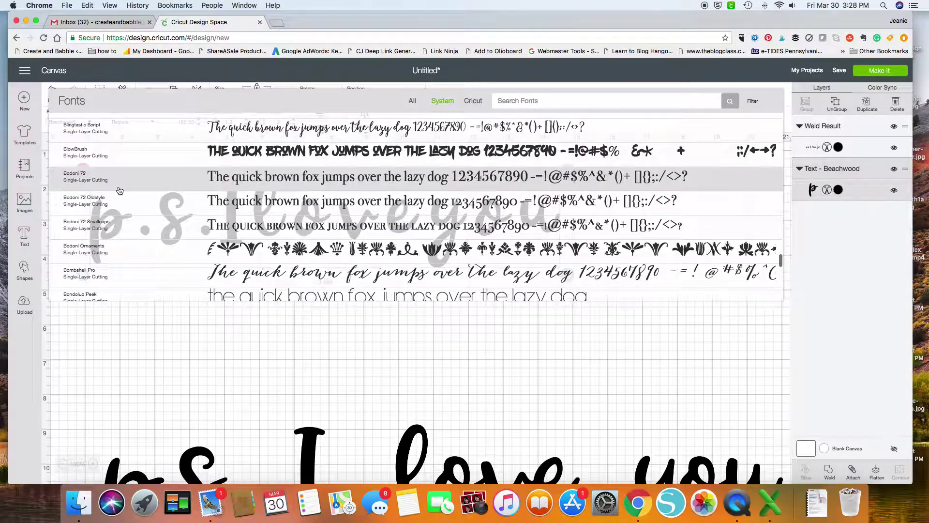
{"action": "scroll", "coordinate": [120, 190], "scroll_direction": "down", "scroll_amount": 1}
{"action": "scroll", "coordinate": [120, 190], "scroll_direction": "down", "scroll_amount": 7}
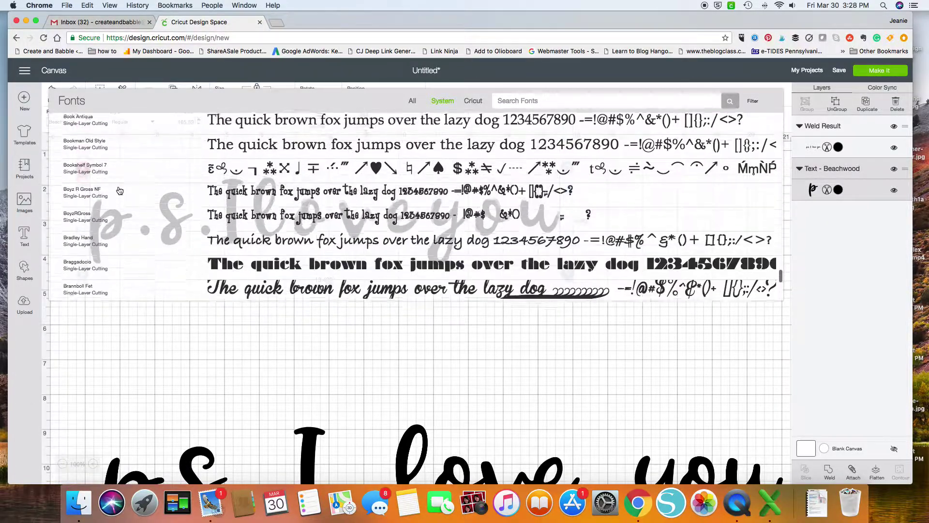
{"action": "scroll", "coordinate": [120, 190], "scroll_direction": "down", "scroll_amount": 1}
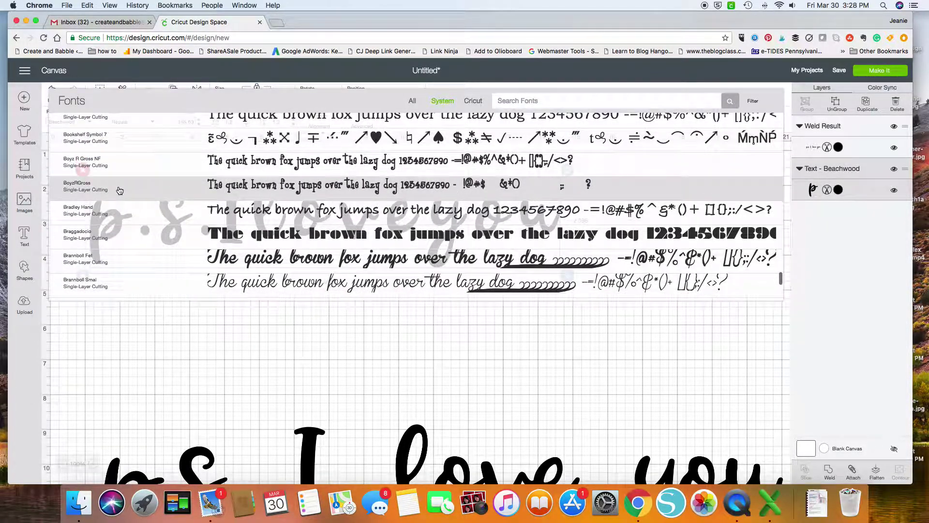
{"action": "scroll", "coordinate": [120, 190], "scroll_direction": "down", "scroll_amount": 10}
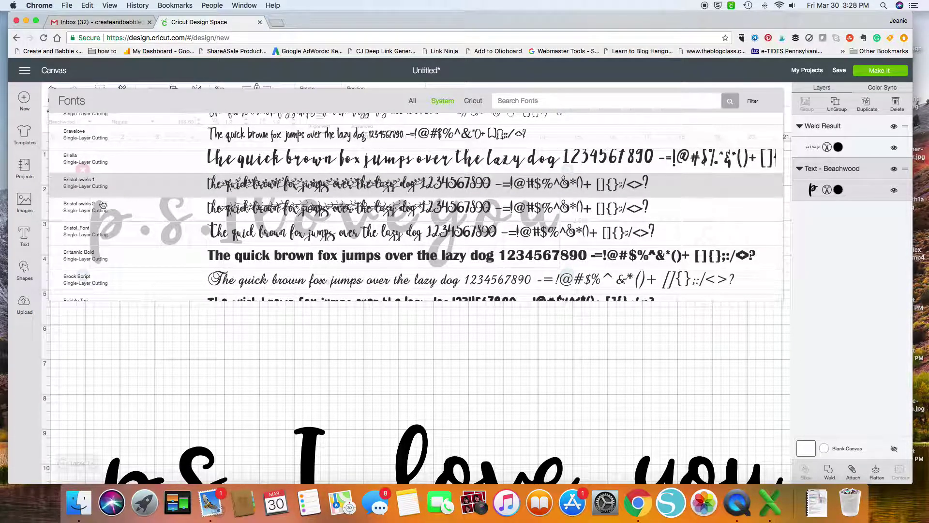
{"action": "left_click", "coordinate": [81, 233]}
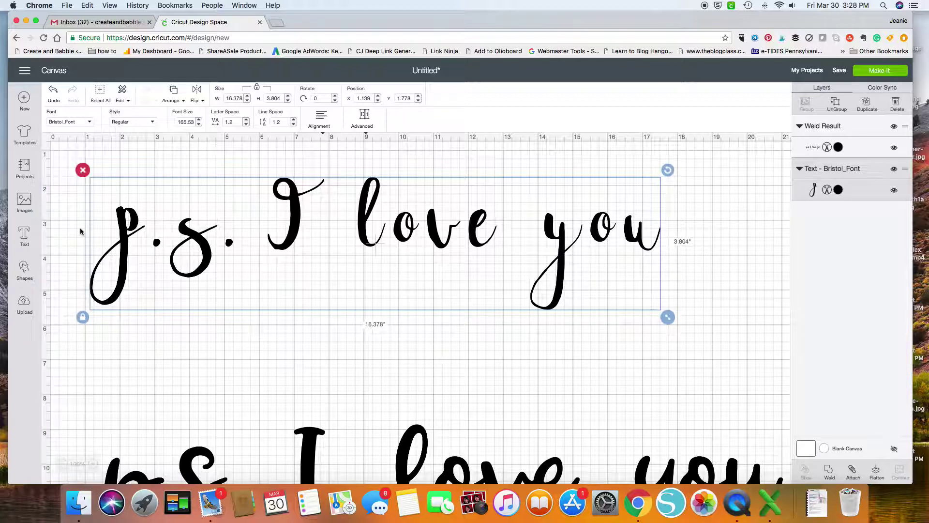
- Duplicate the Bristol_Font text, place the copy just below the original and enlarge it to about 19.56" wide
{"action": "key", "text": "super+d"}
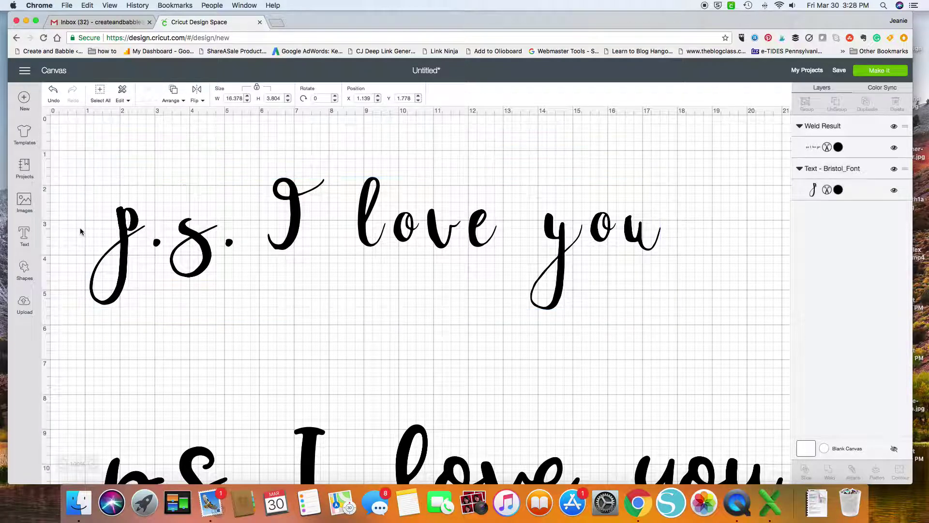
{"action": "left_click_drag", "start_coordinate": [224, 279], "coordinate": [218, 349]}
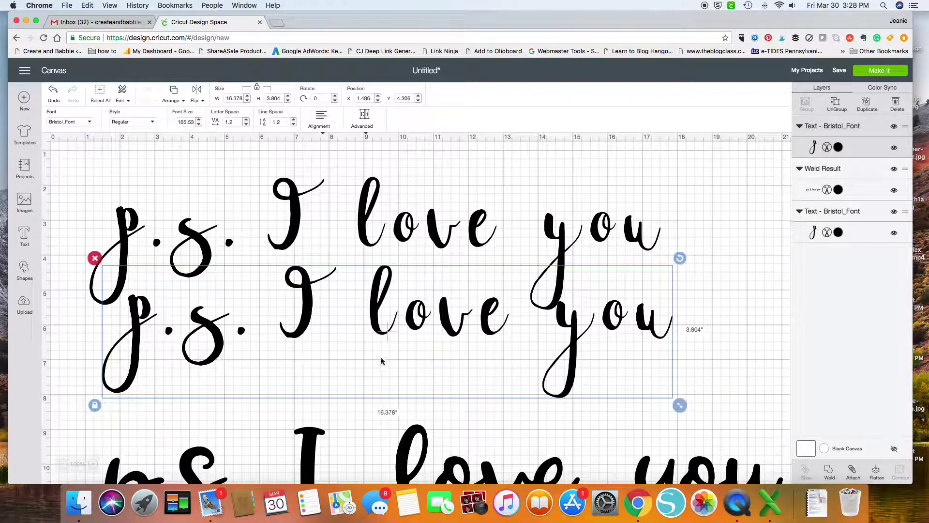
{"action": "left_click_drag", "start_coordinate": [680, 405], "coordinate": [851, 443]}
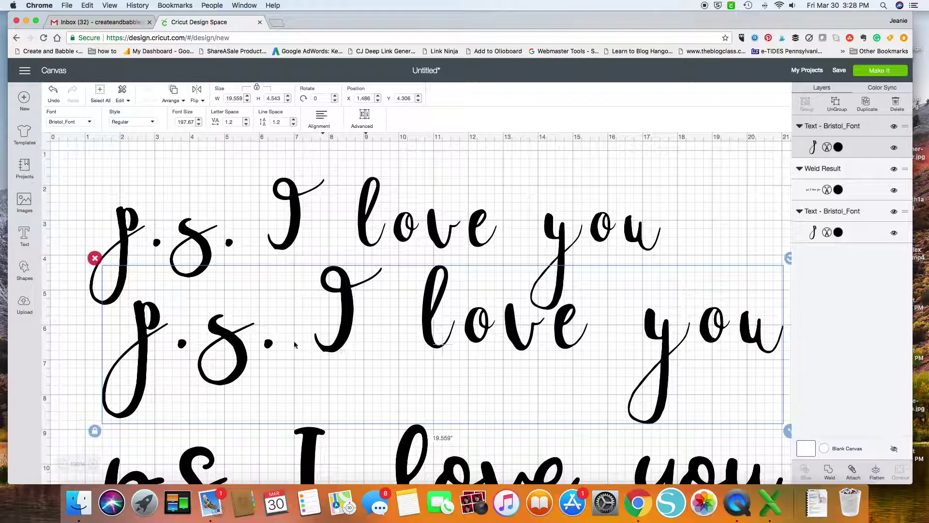
- Ungroup the enlarged Bristol_Font copy into single letters and shift its first period and the s leftward to tighten "p.s."
{"action": "left_click", "coordinate": [830, 102]}
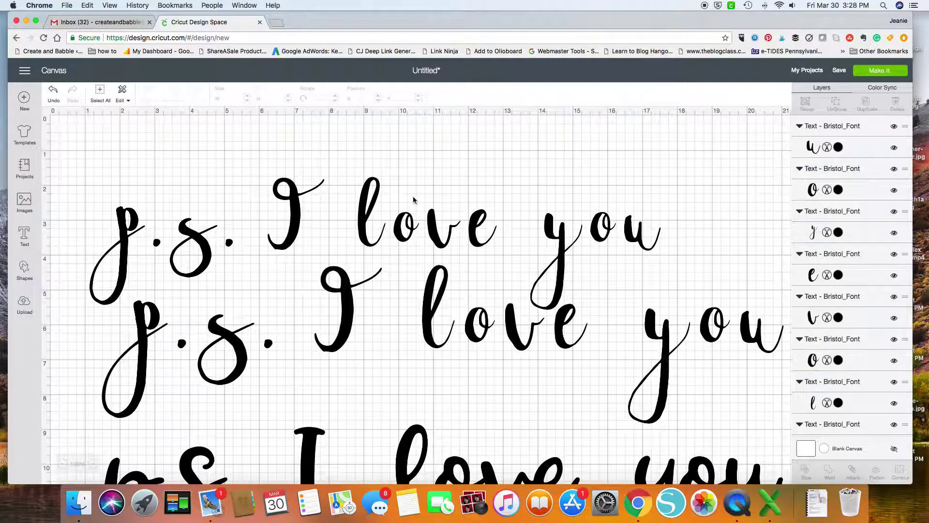
{"action": "left_click", "coordinate": [218, 331]}
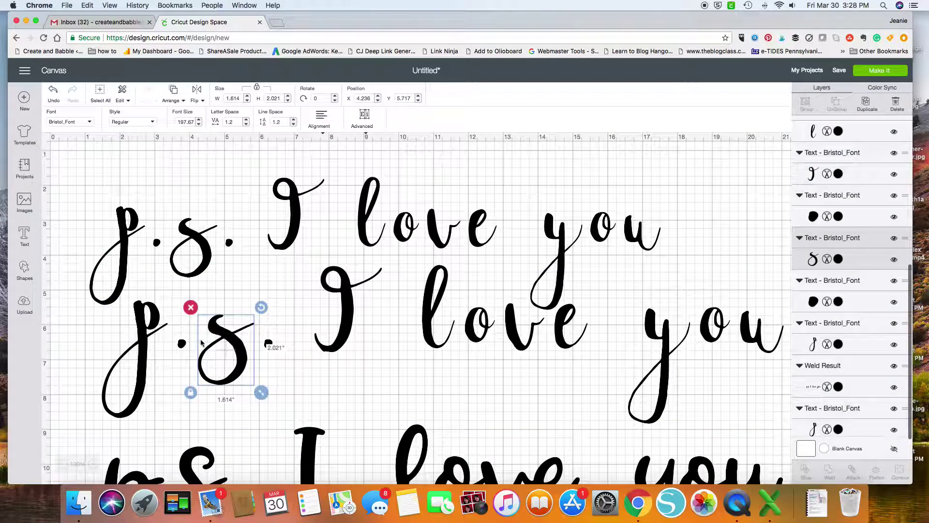
{"action": "left_click", "coordinate": [181, 344]}
{"action": "left_click_drag", "start_coordinate": [181, 344], "coordinate": [164, 344]}
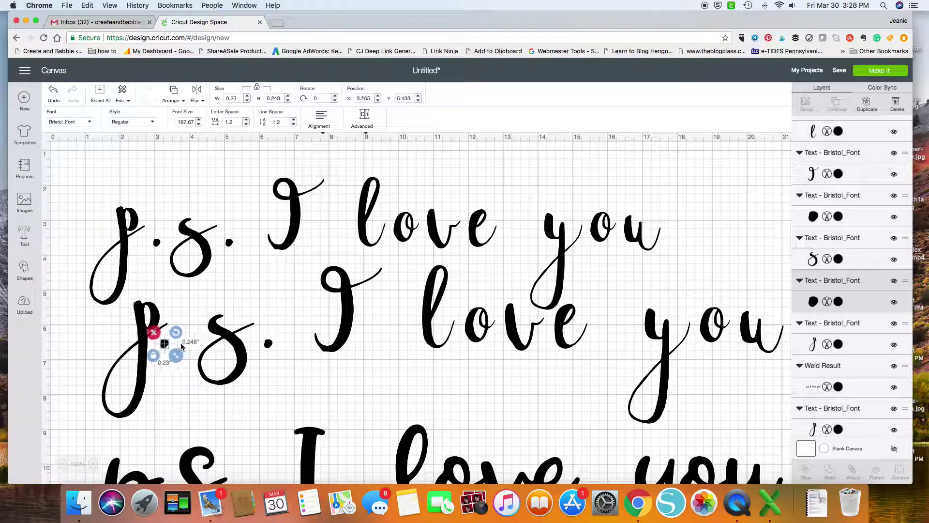
{"action": "left_click", "coordinate": [233, 341]}
{"action": "key", "text": "Left"}
{"action": "key", "text": "Left"}
{"action": "key", "text": "Left"}
{"action": "key", "text": "Left"}
{"action": "key", "text": "Left"}
{"action": "key", "text": "Left"}
{"action": "key", "text": "Left"}
{"action": "key", "text": "Left"}
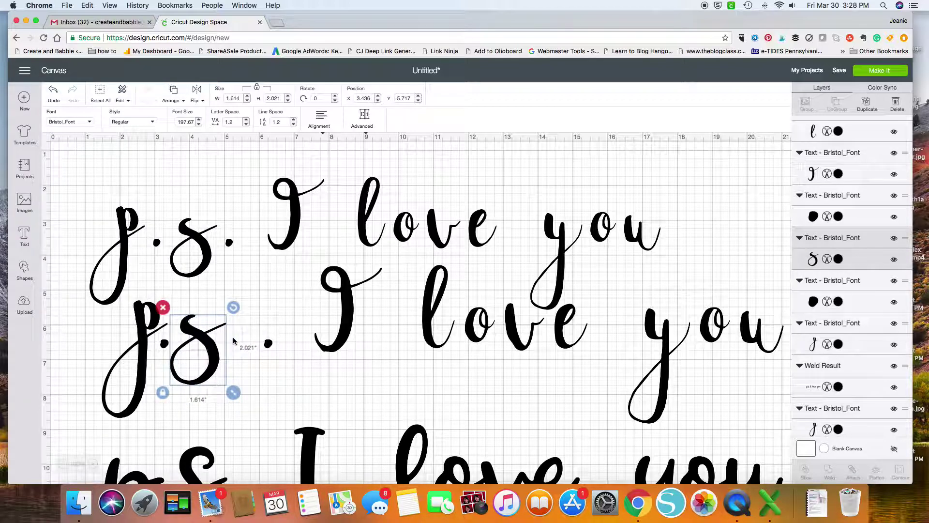
- Shift the second period of the lower Bristol_Font "p.s." leftward so it sits close to the s
{"action": "left_click", "coordinate": [269, 343]}
{"action": "key", "text": "Left"}
{"action": "key", "text": "Left"}
{"action": "key", "text": "Left"}
{"action": "key", "text": "Left"}
{"action": "key", "text": "Left"}
{"action": "key", "text": "Left"}
{"action": "key", "text": "Left"}
{"action": "key", "text": "Left"}
{"action": "key", "text": "Left"}
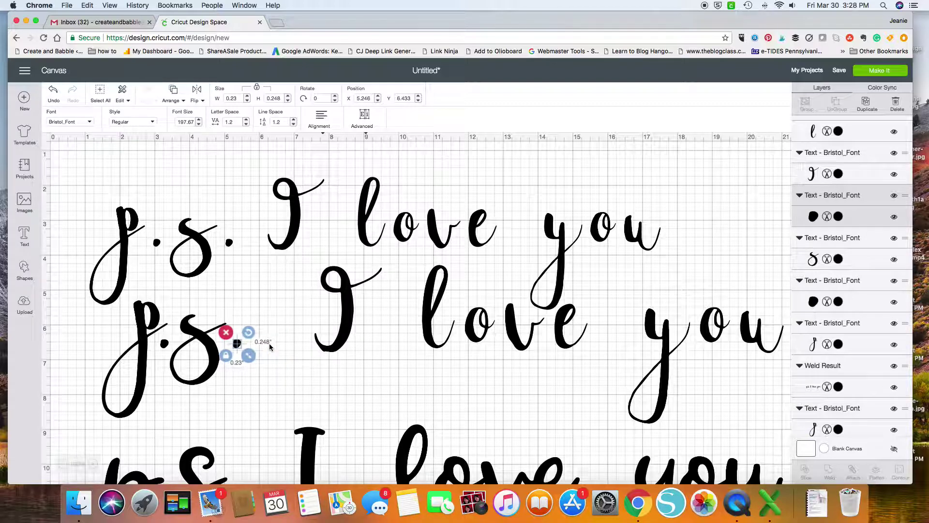
{"action": "key", "text": "Left"}
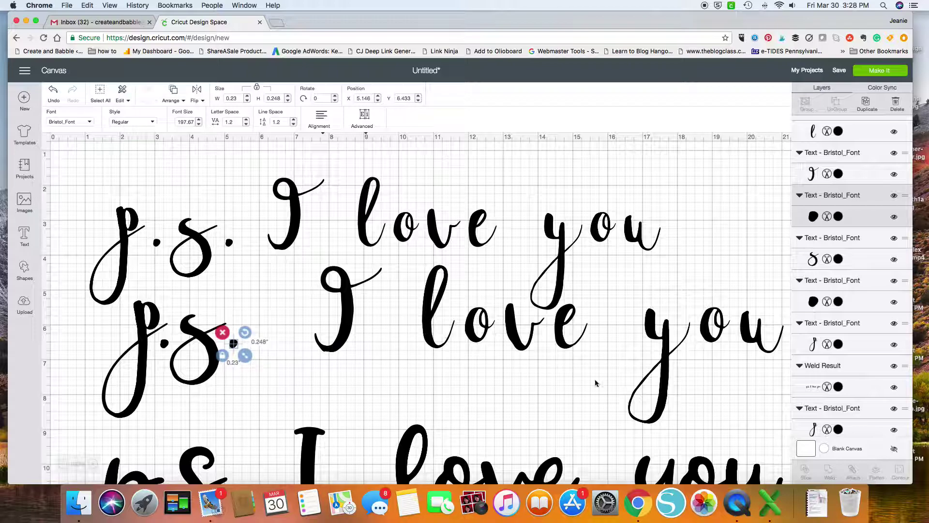
- Shift the o and u of "you" in the lower Bristol_Font text leftward so the letters of the word connect
{"action": "left_click", "coordinate": [709, 340]}
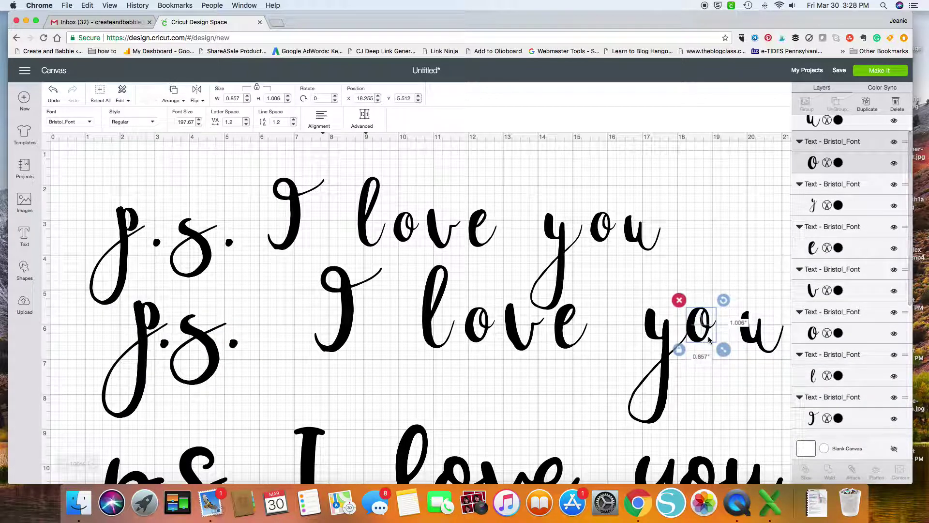
{"action": "left_click", "coordinate": [746, 333]}
{"action": "key", "text": "Left"}
{"action": "key", "text": "Left"}
{"action": "key", "text": "Left"}
{"action": "key", "text": "Left"}
{"action": "key", "text": "Left"}
{"action": "key", "text": "Left"}
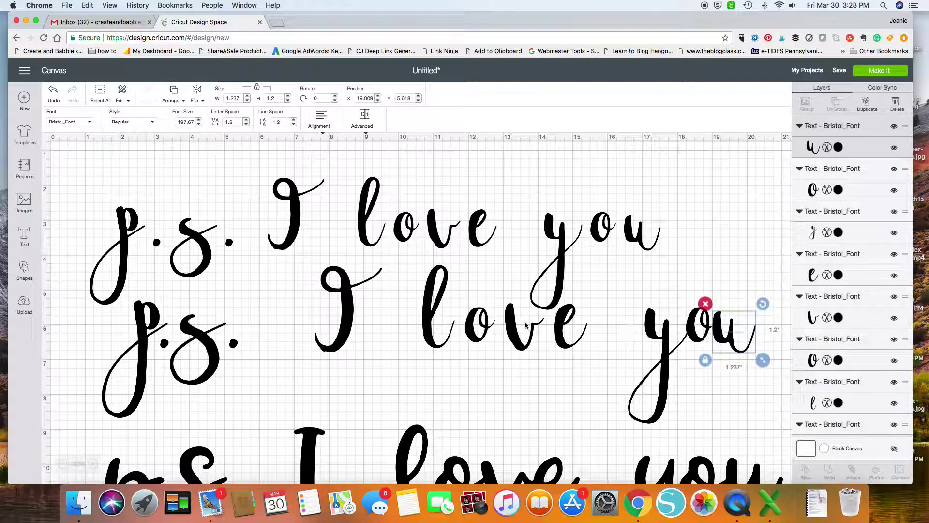
- Shift the e of "love" in the lower Bristol_Font text leftward and its o and l rightward so the letters connect
{"action": "left_click", "coordinate": [561, 327]}
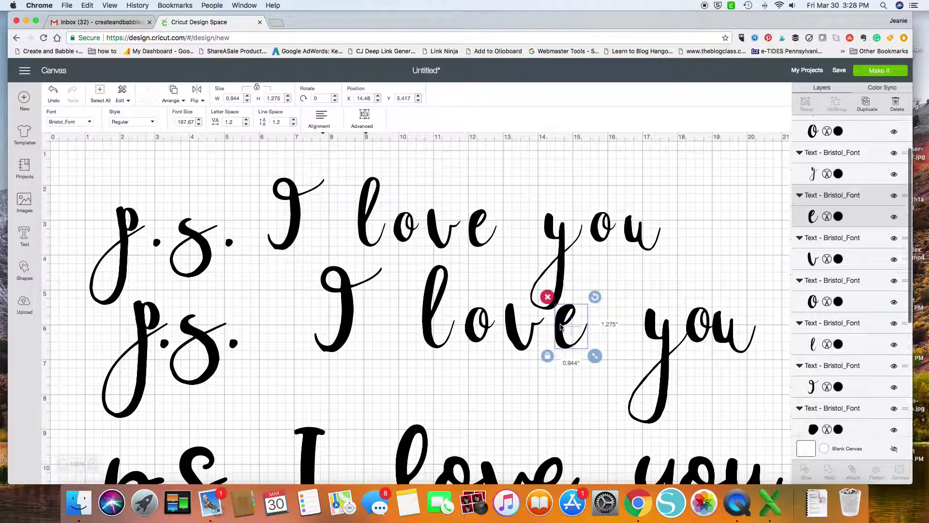
{"action": "left_click", "coordinate": [561, 328]}
{"action": "key", "text": "Left"}
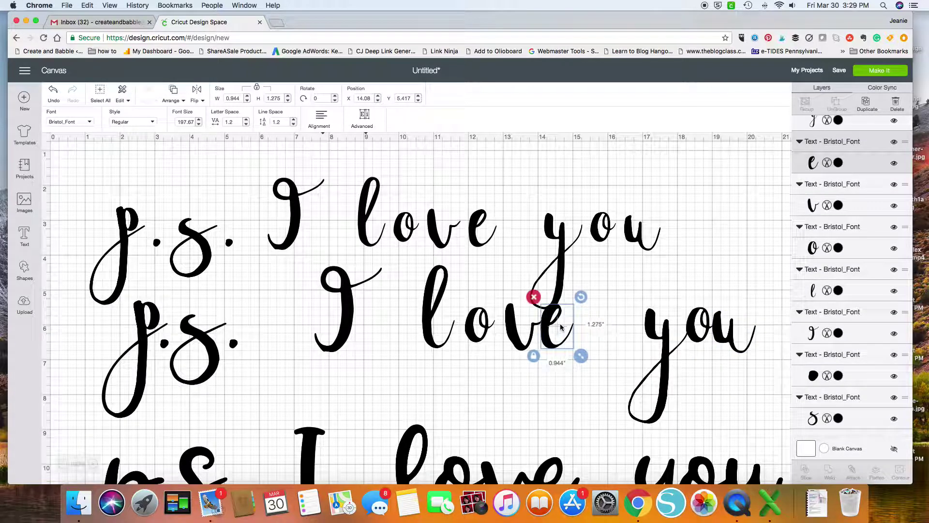
{"action": "left_click", "coordinate": [472, 319]}
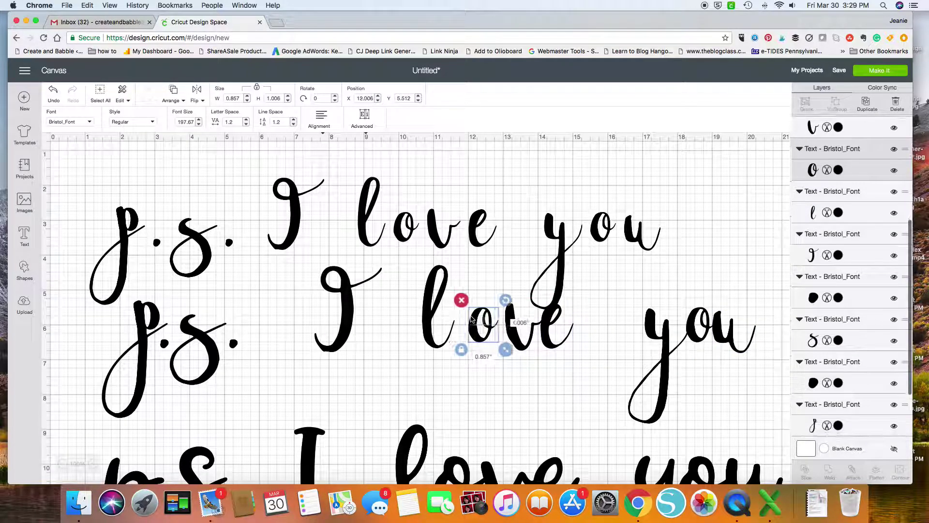
{"action": "left_click", "coordinate": [432, 348]}
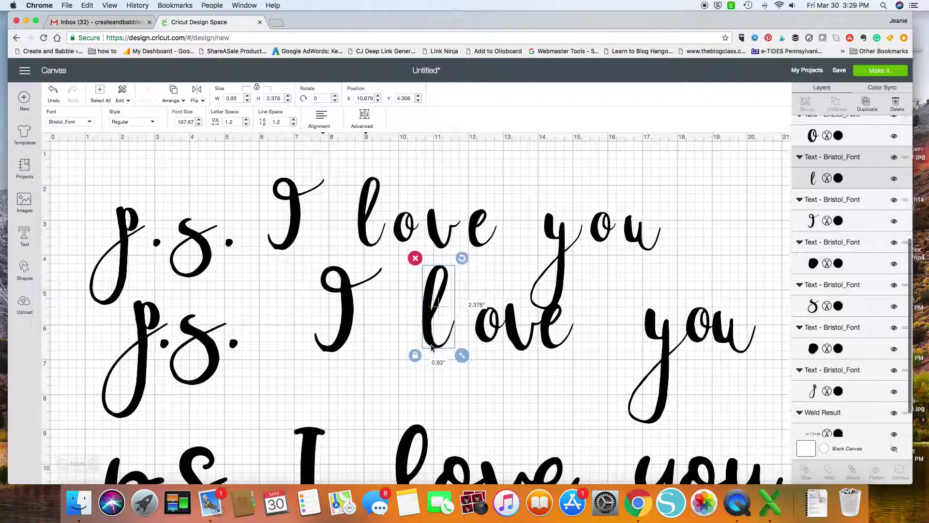
- Select all four letters of the lower Bristol_Font "love" and move the word leftward toward the "I", to about X 10.18
{"action": "left_click_drag", "start_coordinate": [432, 348], "coordinate": [594, 350]}
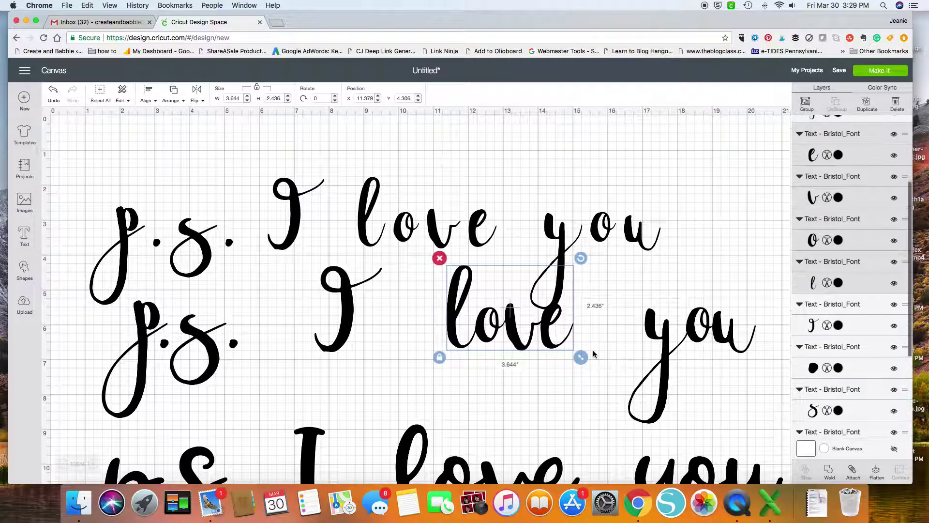
{"action": "key", "text": "Left"}
{"action": "key", "text": "Left"}
{"action": "key", "text": "Left"}
{"action": "key", "text": "Left"}
{"action": "key", "text": "Left"}
{"action": "key", "text": "Left"}
{"action": "key", "text": "Left"}
{"action": "key", "text": "Left"}
{"action": "key", "text": "Left"}
{"action": "key", "text": "Left"}
{"action": "key", "text": "Left"}
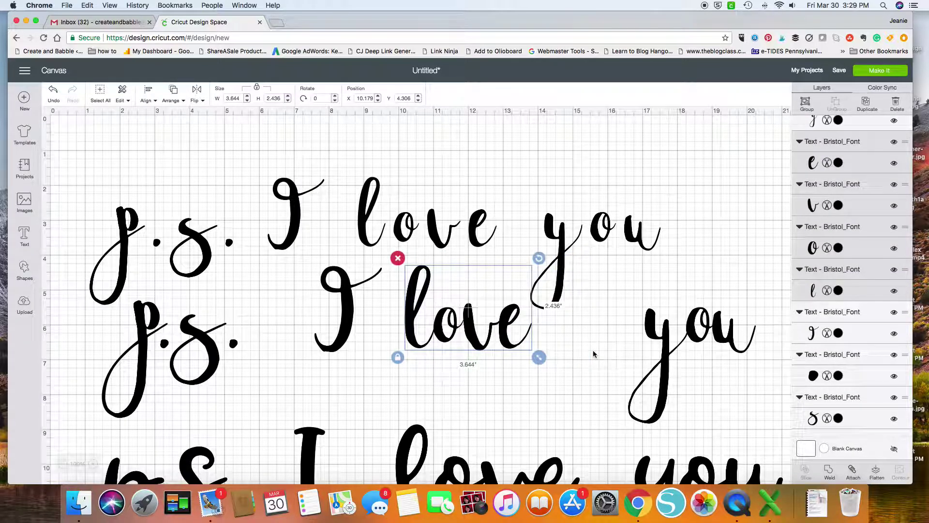
- Weld the letters of the lower Bristol_Font "you" and move the word leftward next to "love", to about X 14.65
{"action": "left_click", "coordinate": [627, 292]}
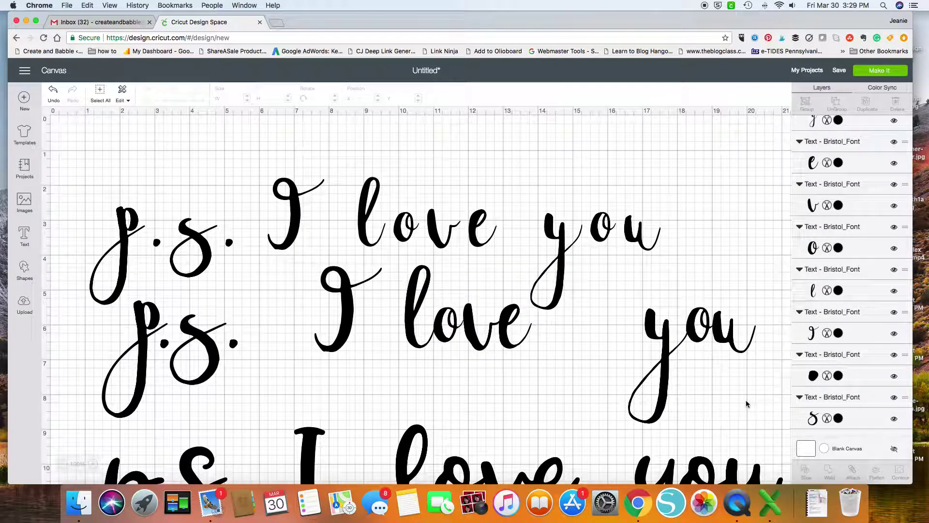
{"action": "left_click", "coordinate": [647, 334]}
{"action": "left_click", "coordinate": [611, 327]}
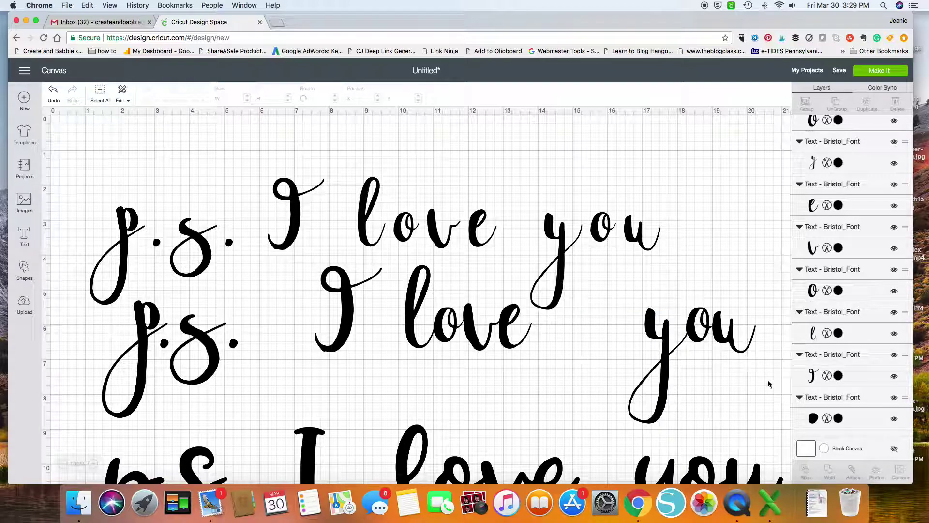
{"action": "left_click_drag", "start_coordinate": [769, 387], "coordinate": [652, 318]}
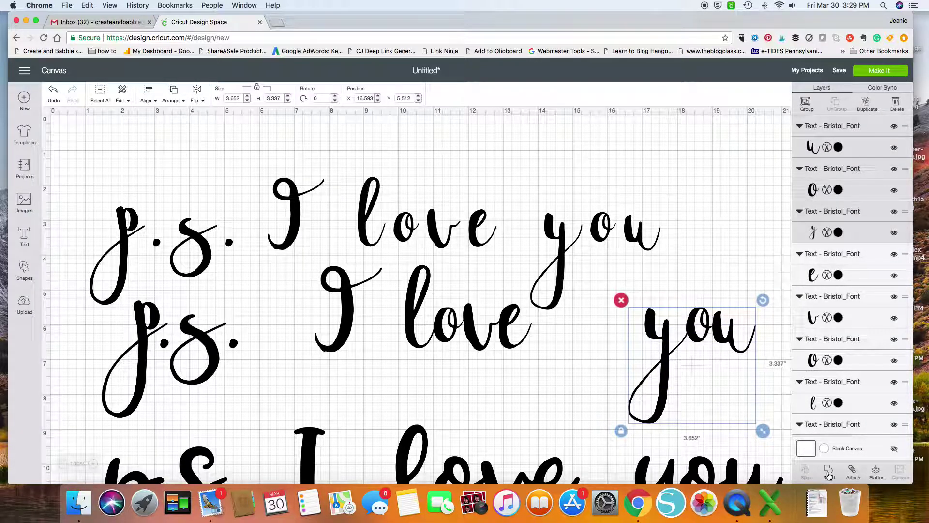
{"action": "left_click", "coordinate": [829, 475]}
{"action": "left_click_drag", "start_coordinate": [660, 331], "coordinate": [592, 330]}
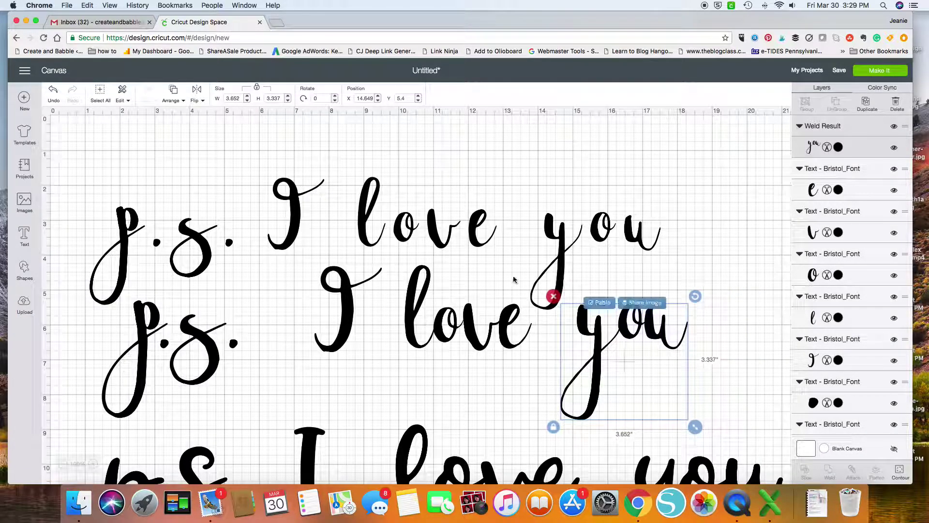
- Move the original Bristol_Font text up to the canvas's upper edge, clear of the adjusted copy, and deselect it
{"action": "left_click", "coordinate": [435, 241]}
{"action": "left_click_drag", "start_coordinate": [434, 237], "coordinate": [438, 141]}
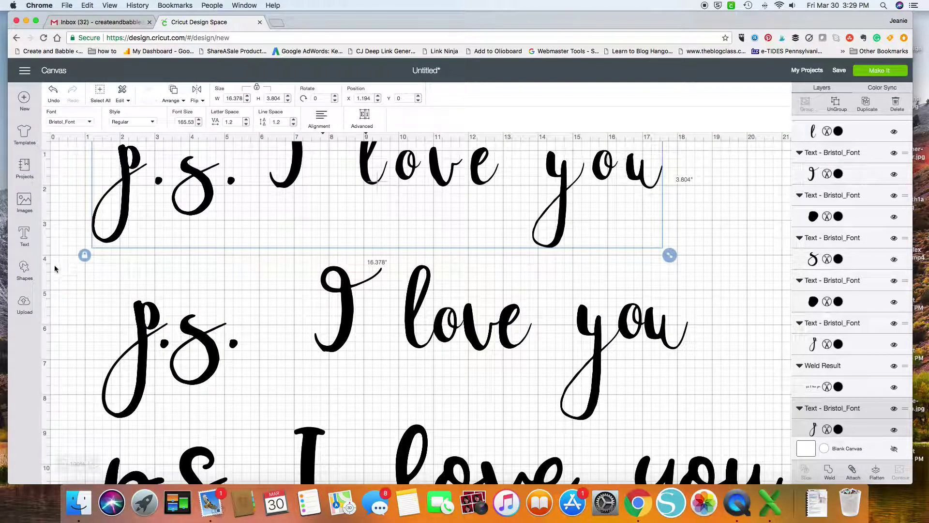
{"action": "left_click", "coordinate": [51, 287]}
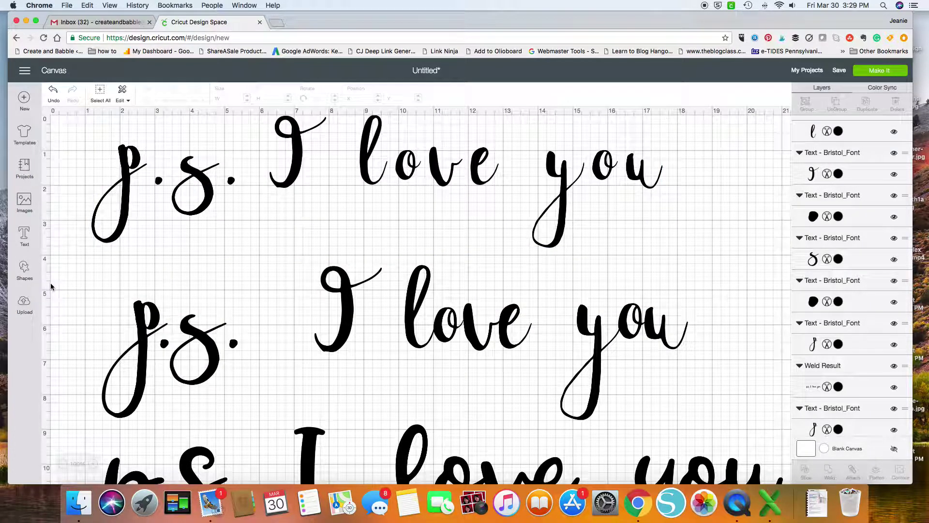
{"action": "scroll", "coordinate": [51, 287], "scroll_direction": "down", "scroll_amount": 5}
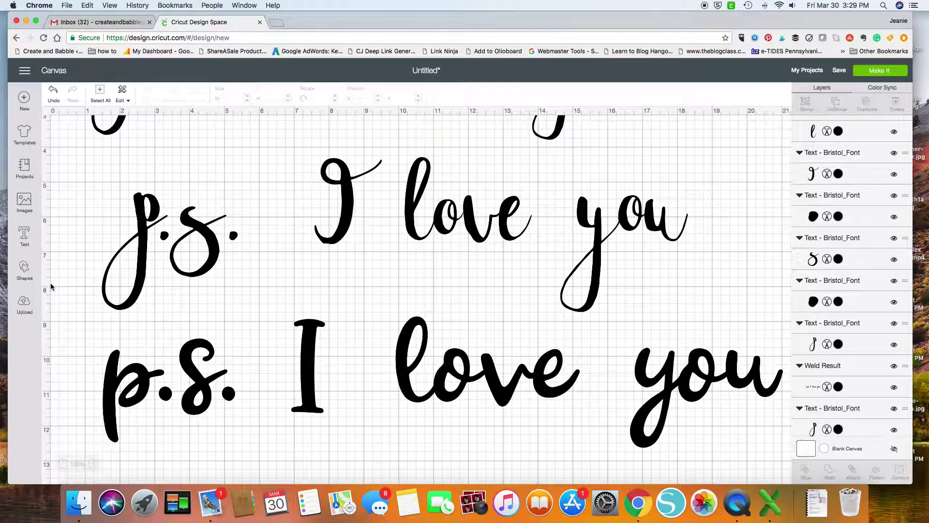
- Weld all letters of the adjusted Bristol_Font phrase into one shape and enlarge it to about 19.47 inches wide
{"action": "scroll", "coordinate": [51, 287], "scroll_direction": "down", "scroll_amount": 10}
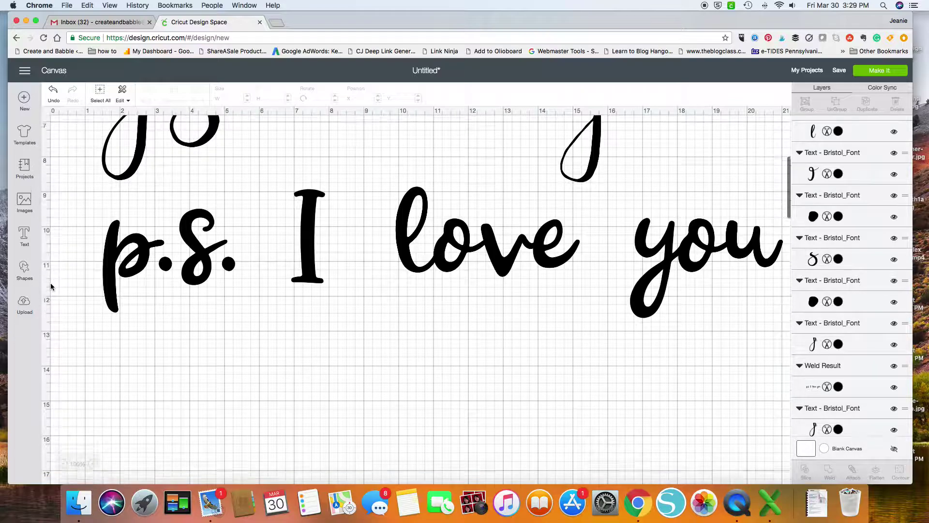
{"action": "scroll", "coordinate": [51, 282], "scroll_direction": "up", "scroll_amount": 10}
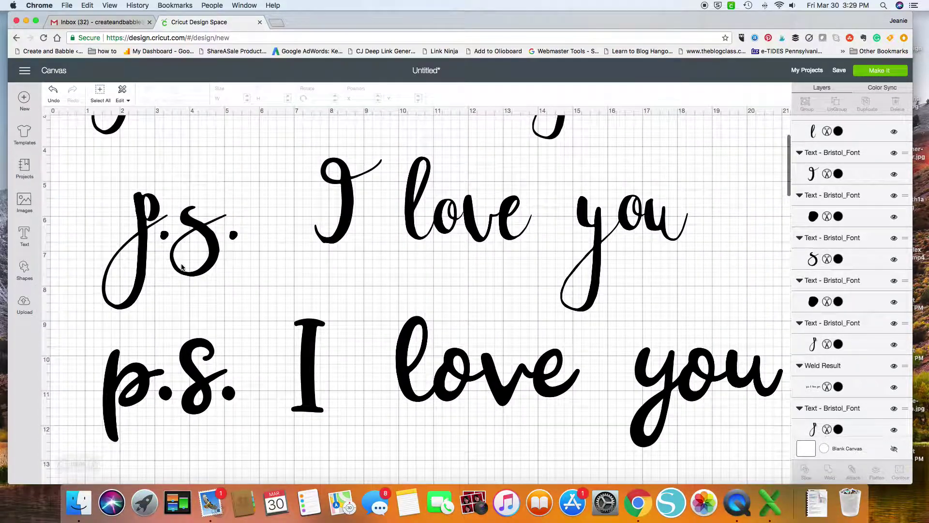
{"action": "left_click_drag", "start_coordinate": [65, 166], "coordinate": [763, 314]}
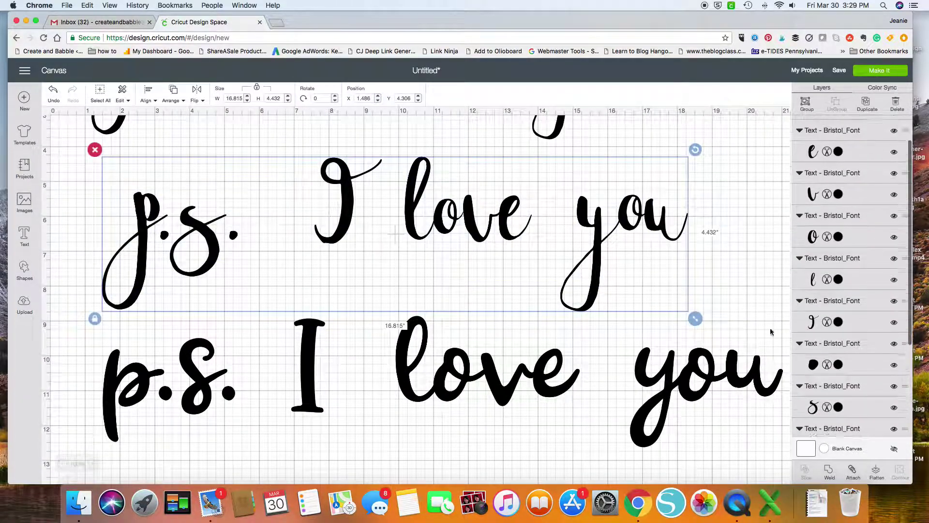
{"action": "left_click", "coordinate": [832, 475]}
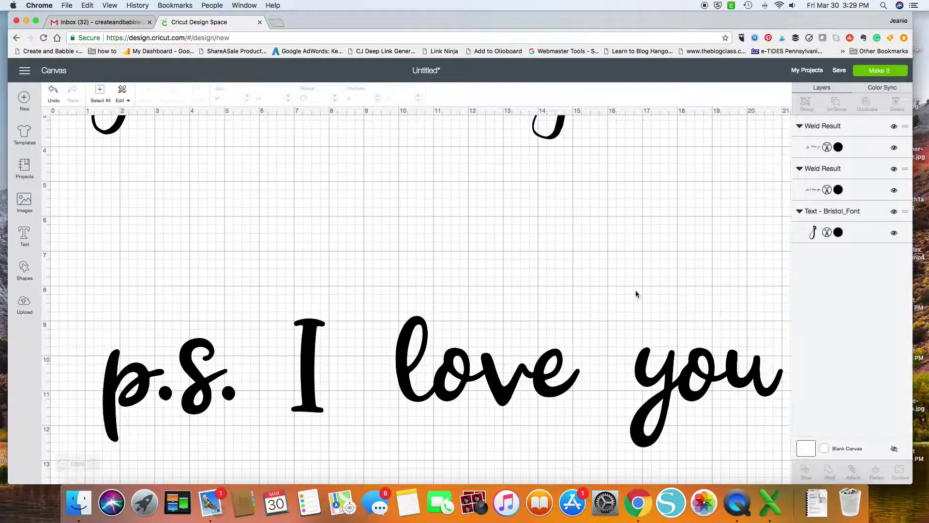
{"action": "left_click", "coordinate": [597, 255]}
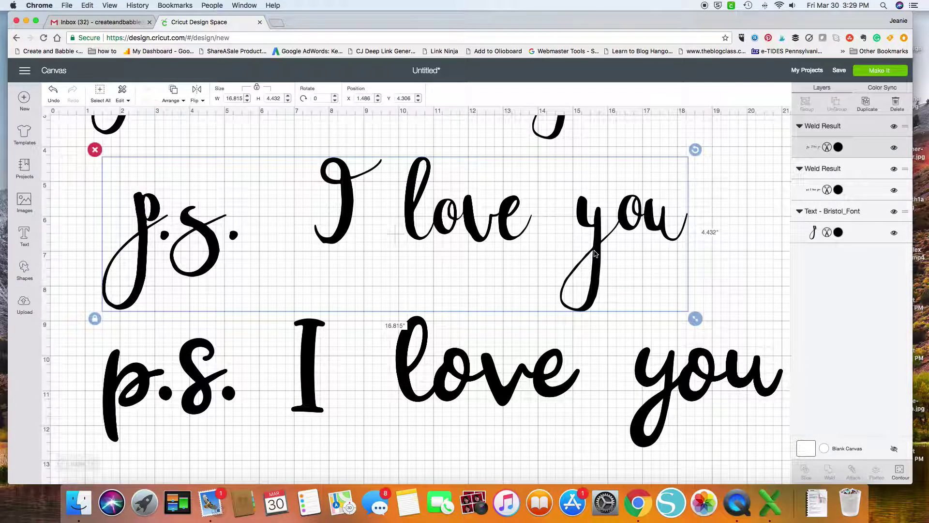
{"action": "left_click_drag", "start_coordinate": [698, 321], "coordinate": [800, 361]}
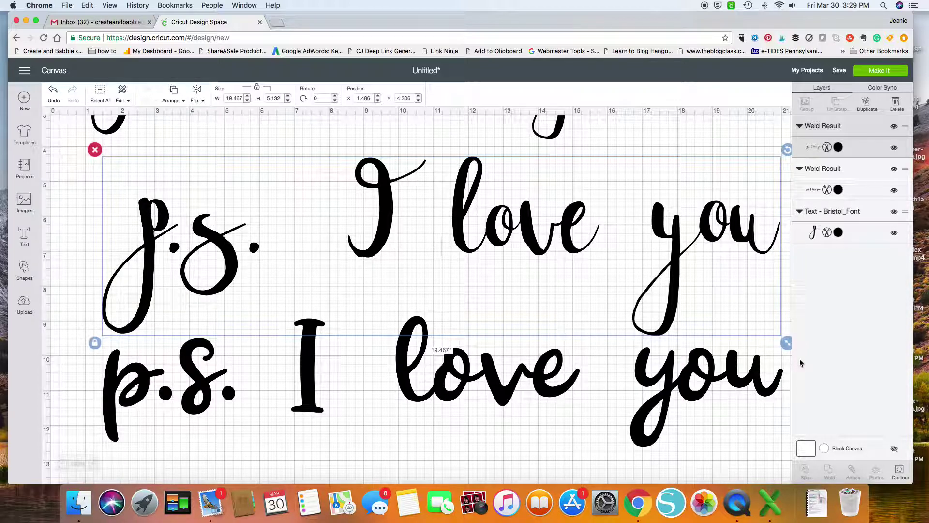
- Enlarge the bold welded "p.s. I love you" below the Bristol_Font phrase to about 20.96 inches wide
{"action": "scroll", "coordinate": [611, 405], "scroll_direction": "down", "scroll_amount": 2}
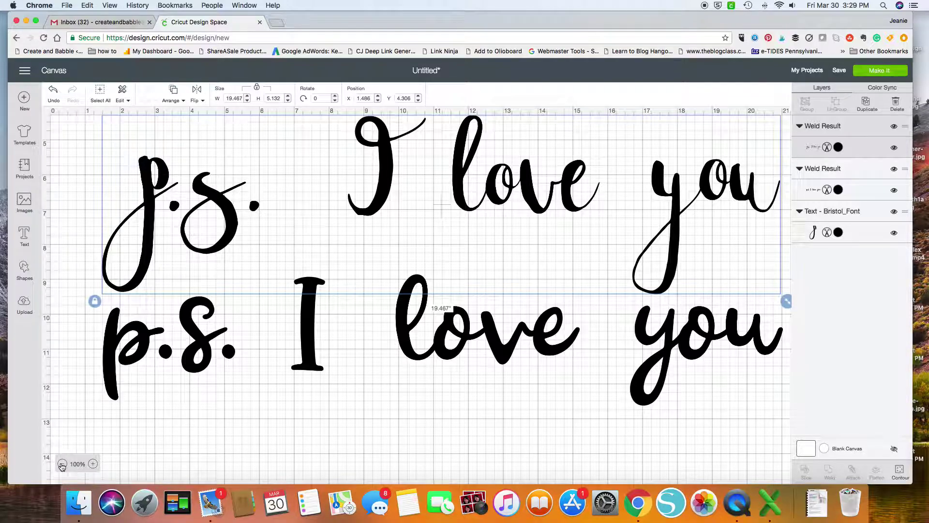
{"action": "left_click", "coordinate": [63, 463]}
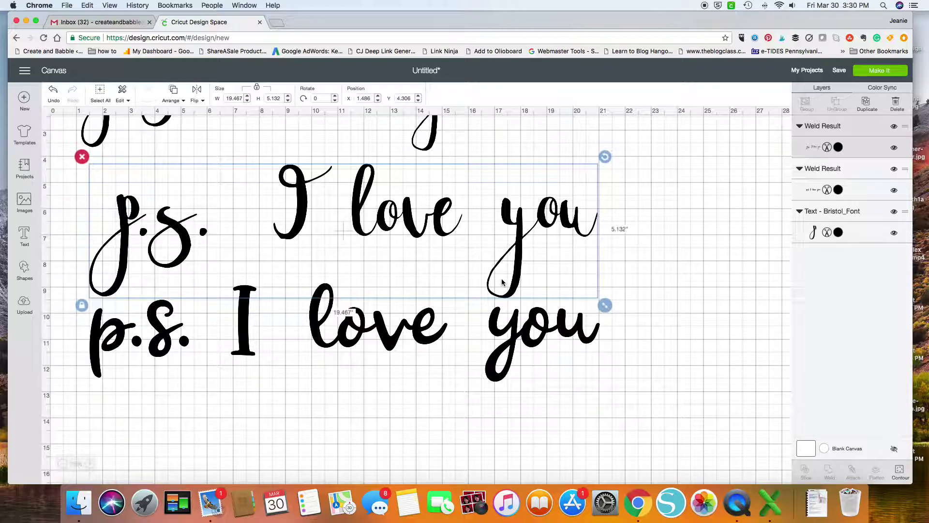
{"action": "left_click", "coordinate": [246, 344]}
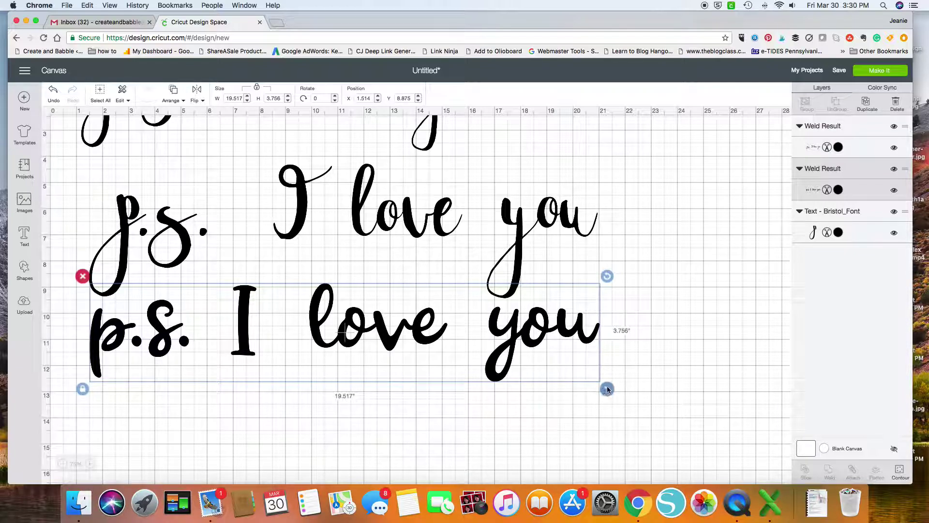
{"action": "left_click_drag", "start_coordinate": [607, 390], "coordinate": [646, 398]}
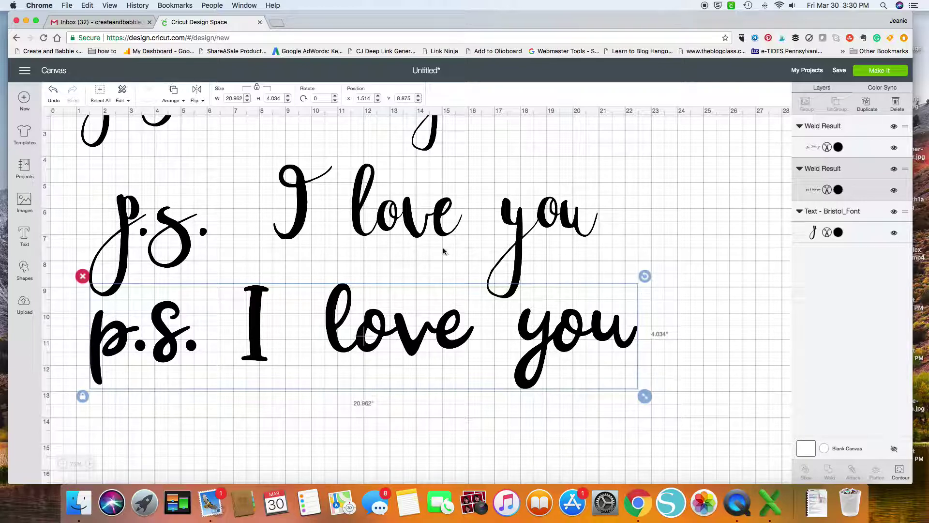
{"action": "left_click", "coordinate": [354, 211]}
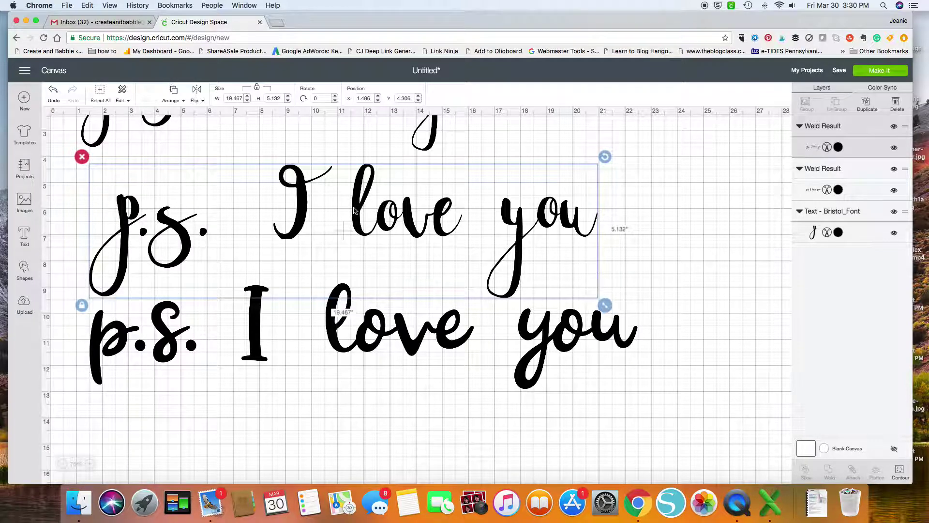
{"action": "scroll", "coordinate": [356, 208], "scroll_direction": "up", "scroll_amount": 3}
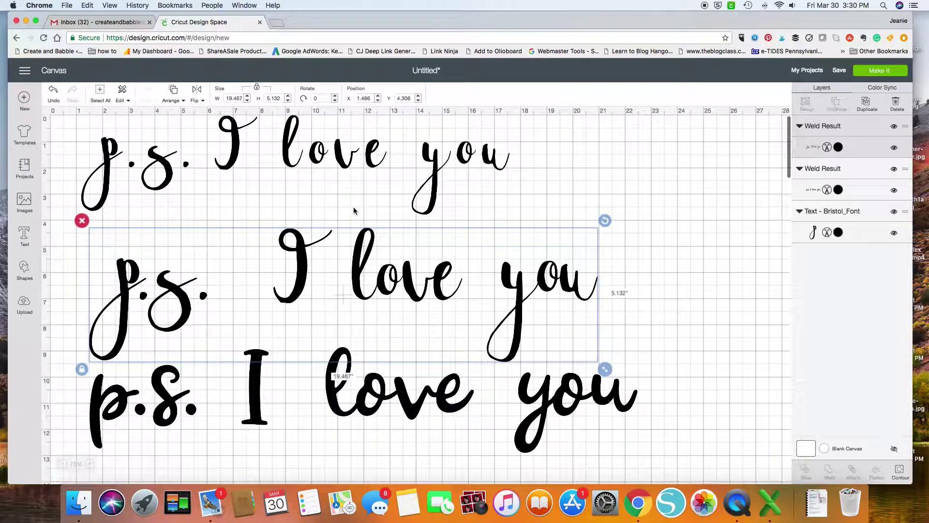
{"action": "left_click", "coordinate": [233, 153]}
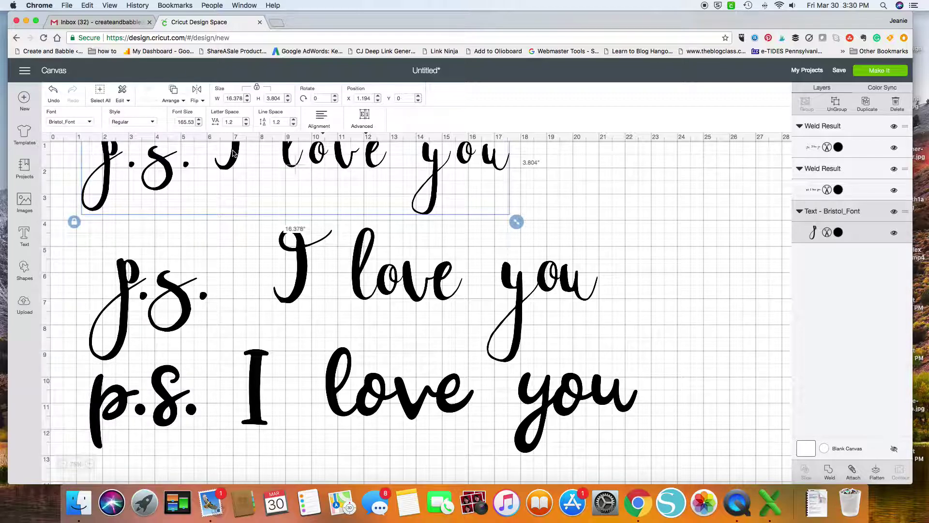
{"action": "scroll", "coordinate": [233, 153], "scroll_direction": "down", "scroll_amount": 2}
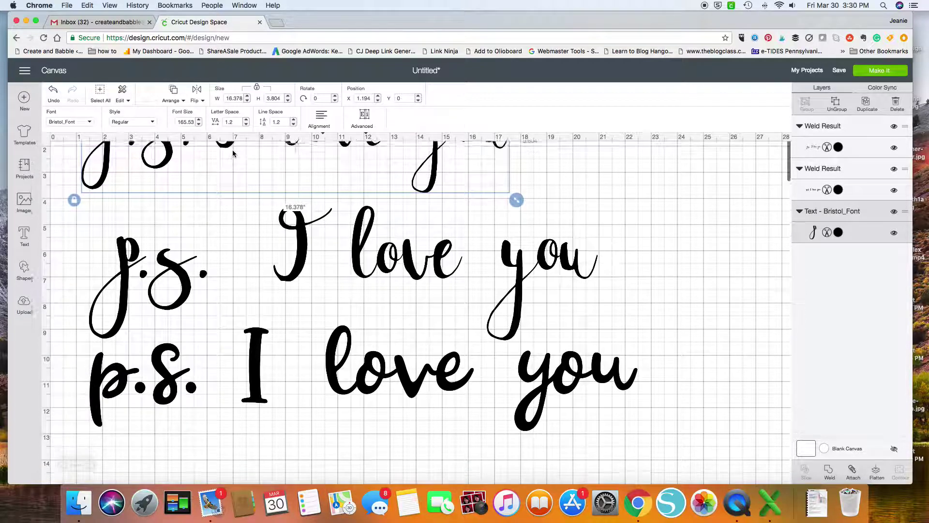
{"action": "left_click", "coordinate": [77, 253]}
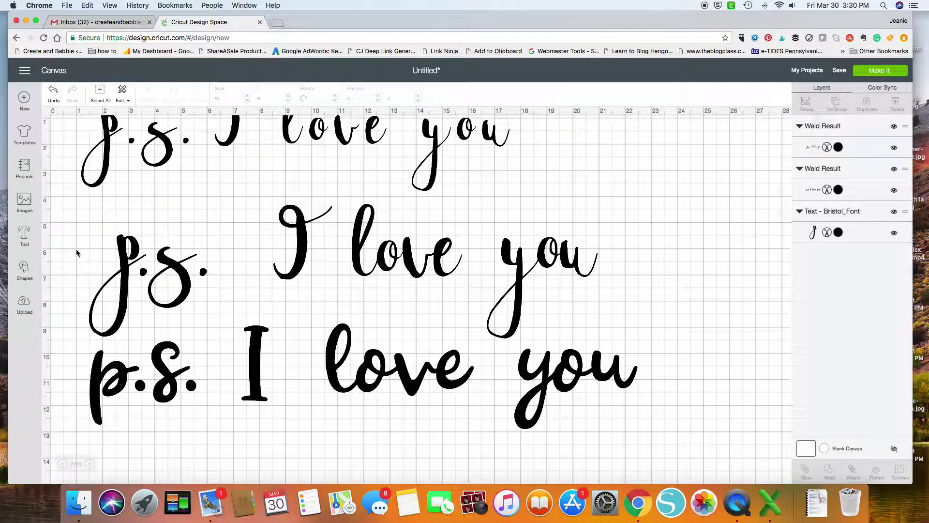
- Delete the original Bristol_Font text and the bold welded phrase, and enlarge the remaining welded phrase to about 20.86 inches wide
{"action": "left_click", "coordinate": [107, 167]}
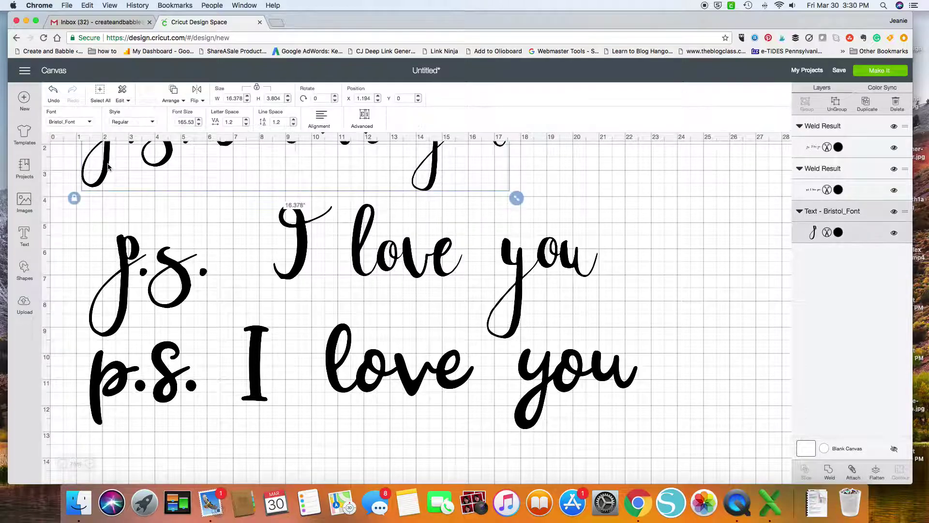
{"action": "key", "text": "Delete"}
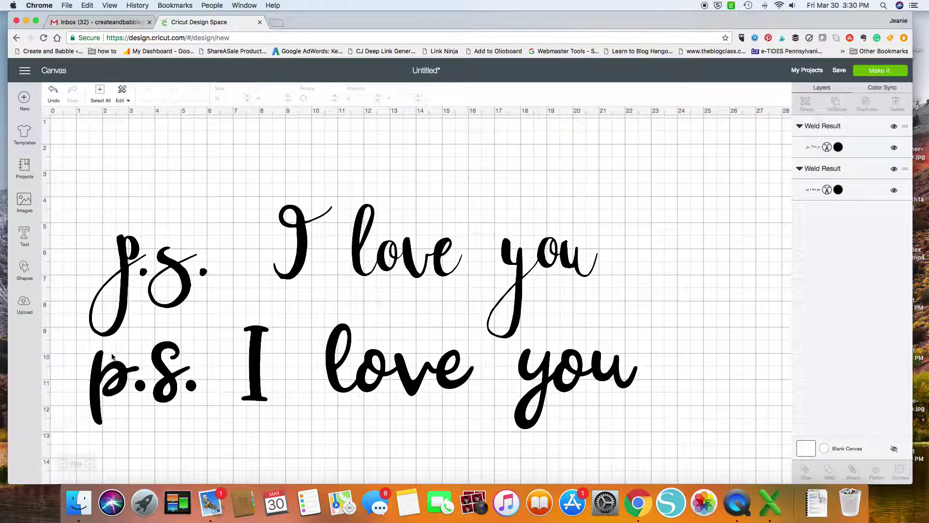
{"action": "left_click", "coordinate": [111, 372]}
{"action": "key", "text": "Delete"}
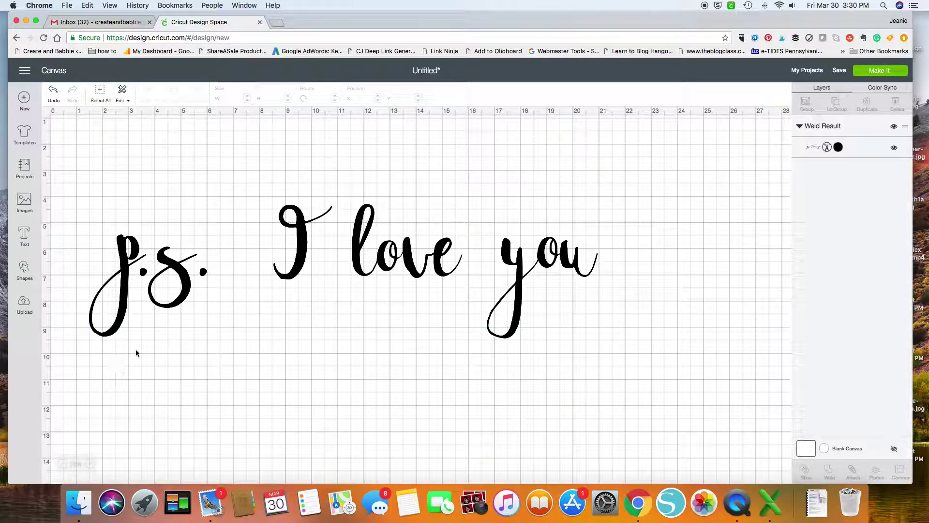
{"action": "left_click", "coordinate": [154, 303]}
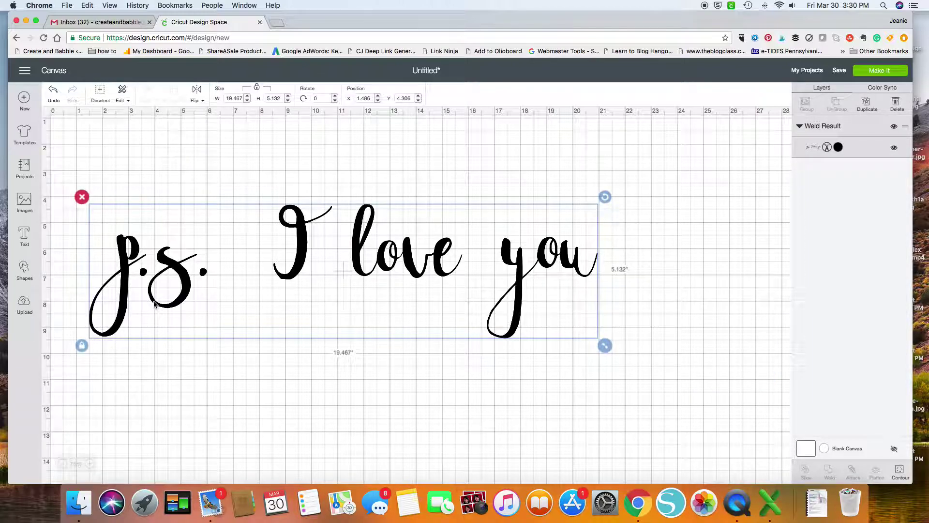
{"action": "left_click_drag", "start_coordinate": [605, 344], "coordinate": [646, 363]}
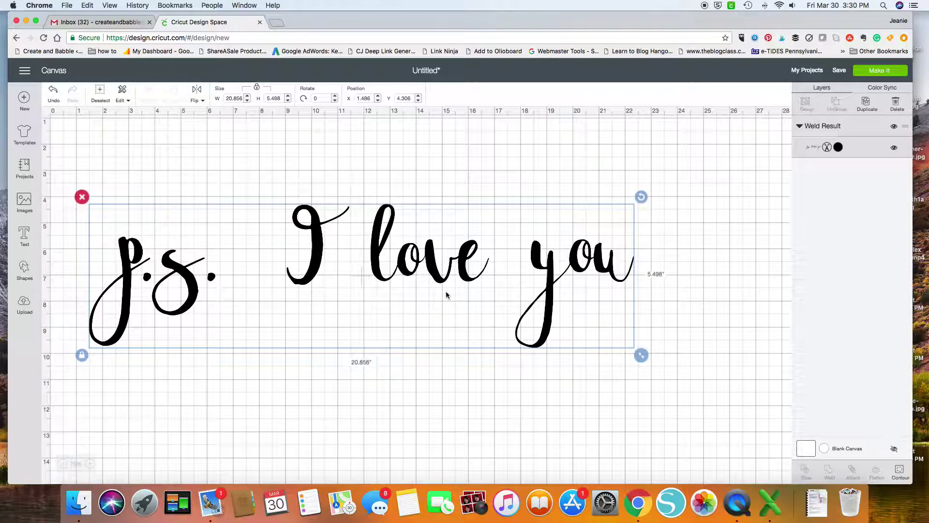
- Preview the welded phrase's layout on the cutting mat, then decline the larger mat and return to the canvas
{"action": "left_click", "coordinate": [889, 73]}
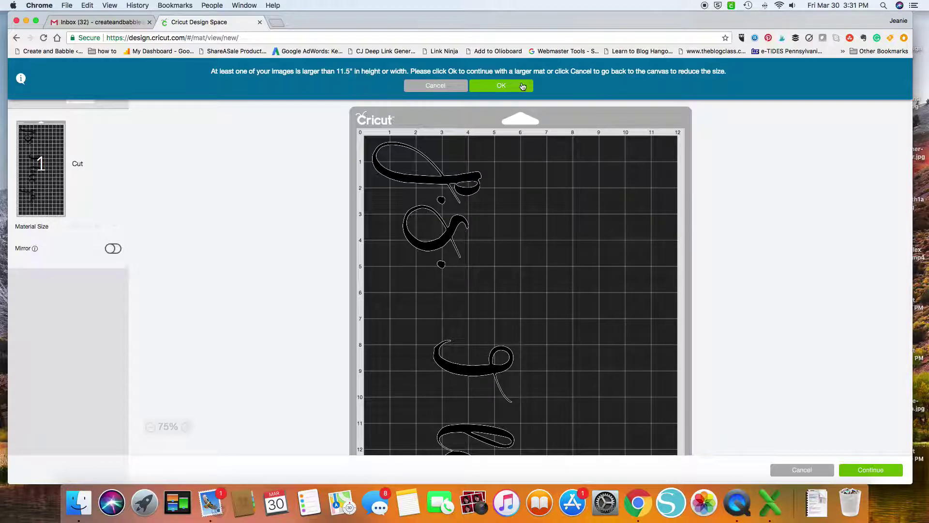
{"action": "scroll", "coordinate": [478, 208], "scroll_direction": "down", "scroll_amount": 10}
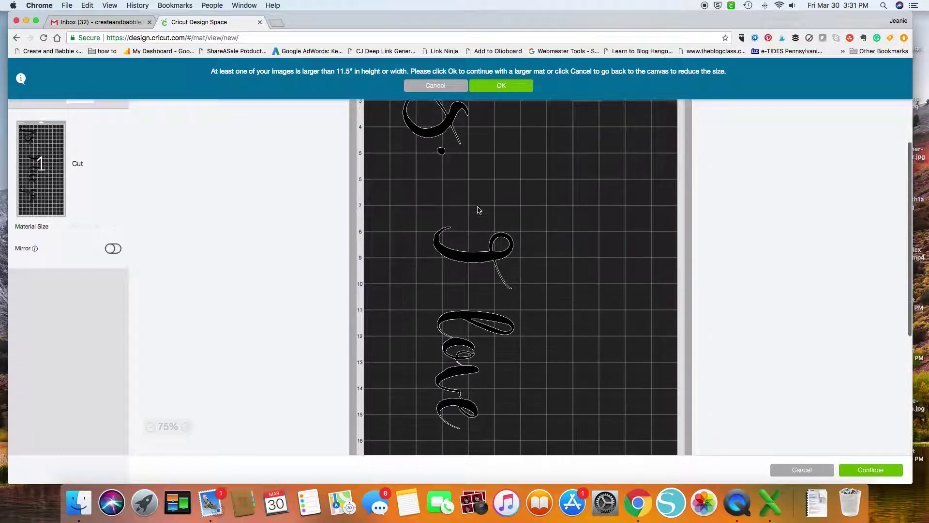
{"action": "scroll", "coordinate": [478, 208], "scroll_direction": "up", "scroll_amount": 10}
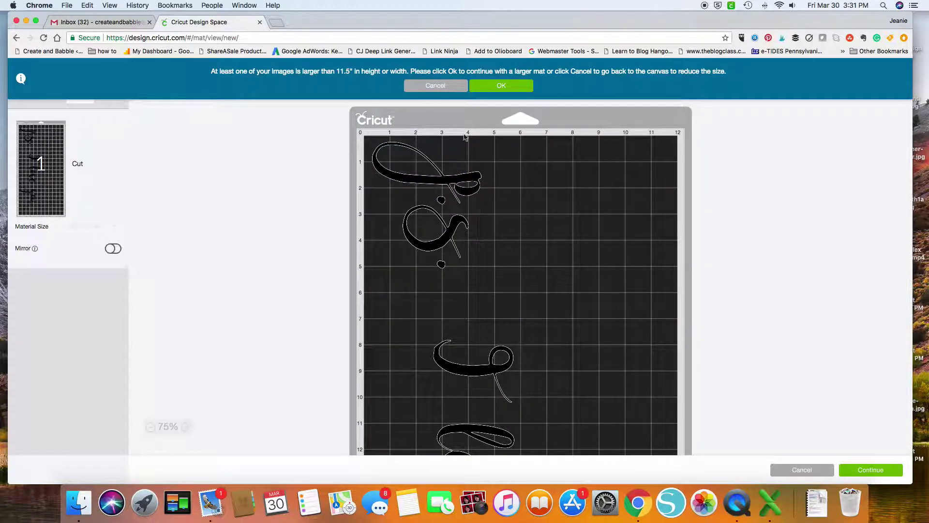
{"action": "left_click", "coordinate": [431, 85]}
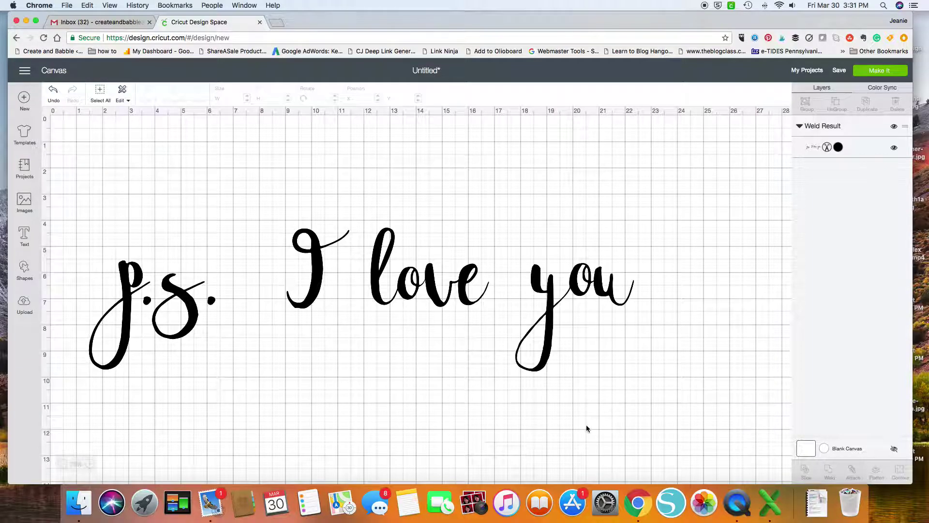
{"action": "right_click", "coordinate": [741, 512]}
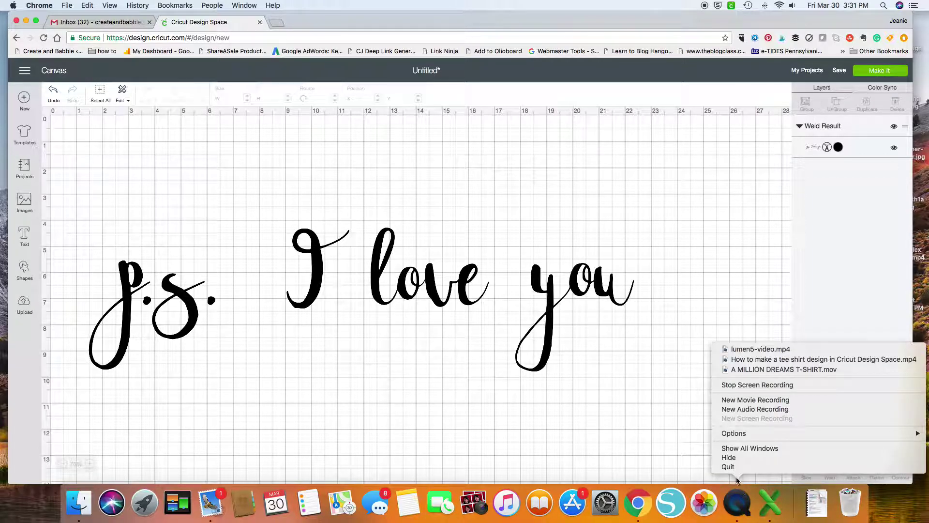